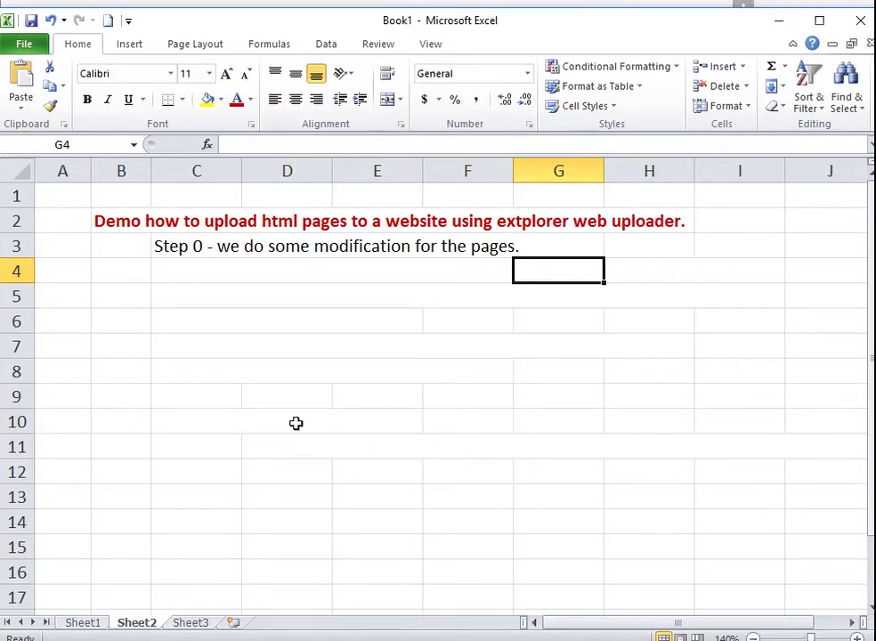
- Check the eXtplorer login page in Chrome, then bring up index.html in Notepad++
{"action": "key", "text": "alt+Tab"}
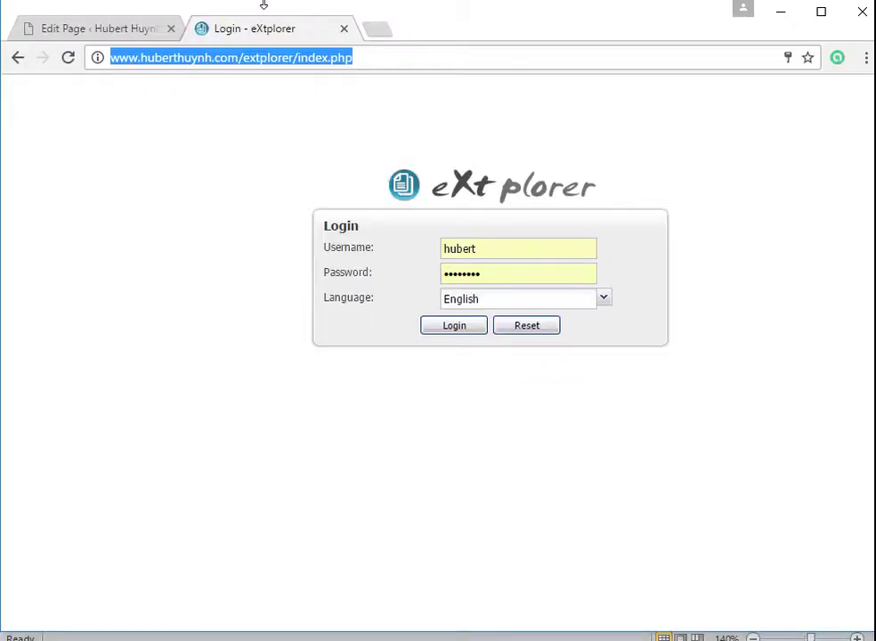
{"action": "left_click", "coordinate": [418, 59]}
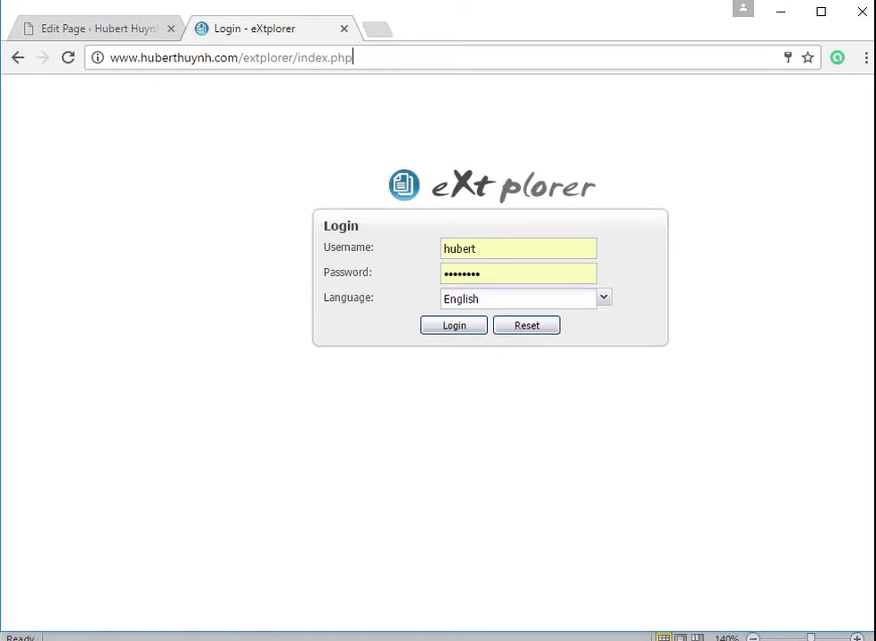
{"action": "key", "text": "alt+Tab"}
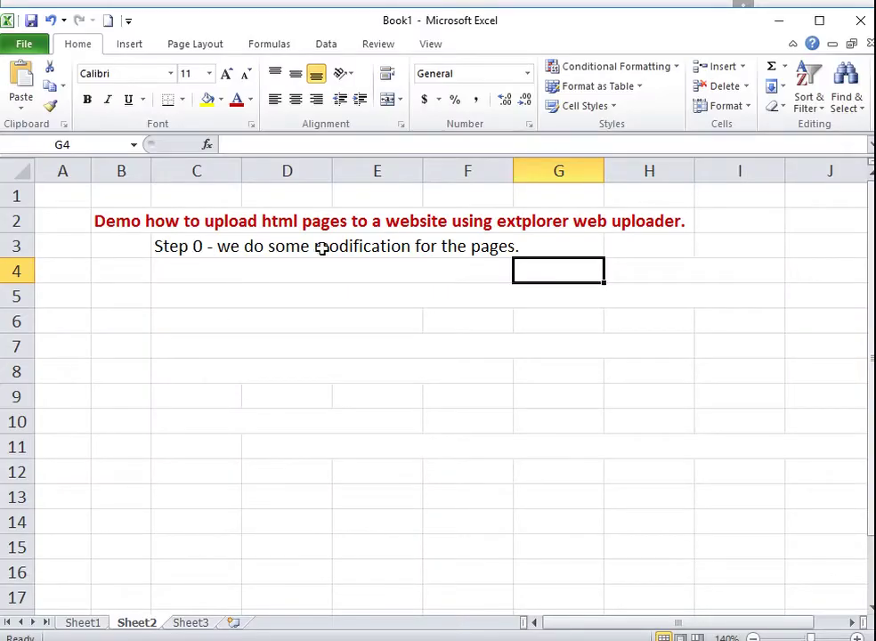
{"action": "mouse_move", "coordinate": [302, 640]}
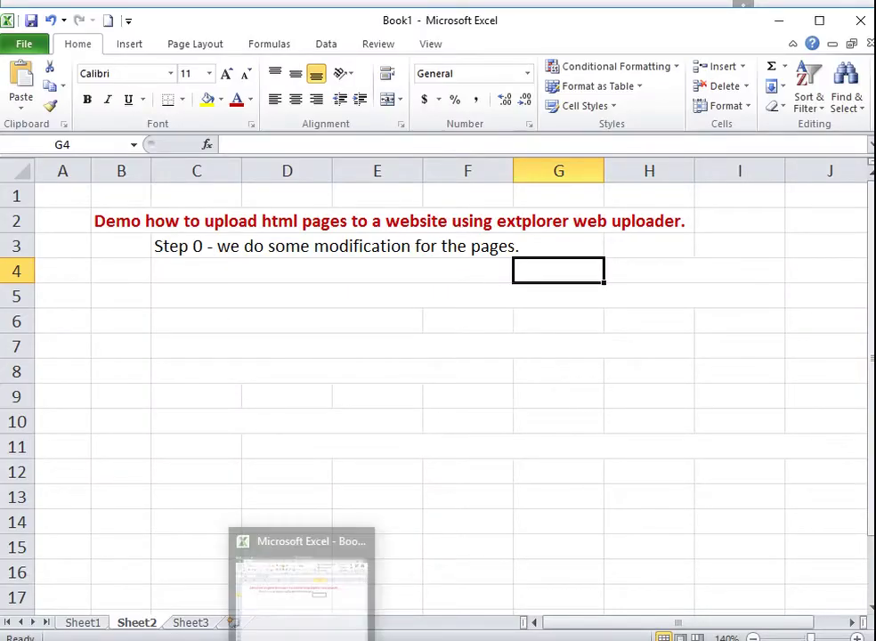
{"action": "mouse_move", "coordinate": [373, 640]}
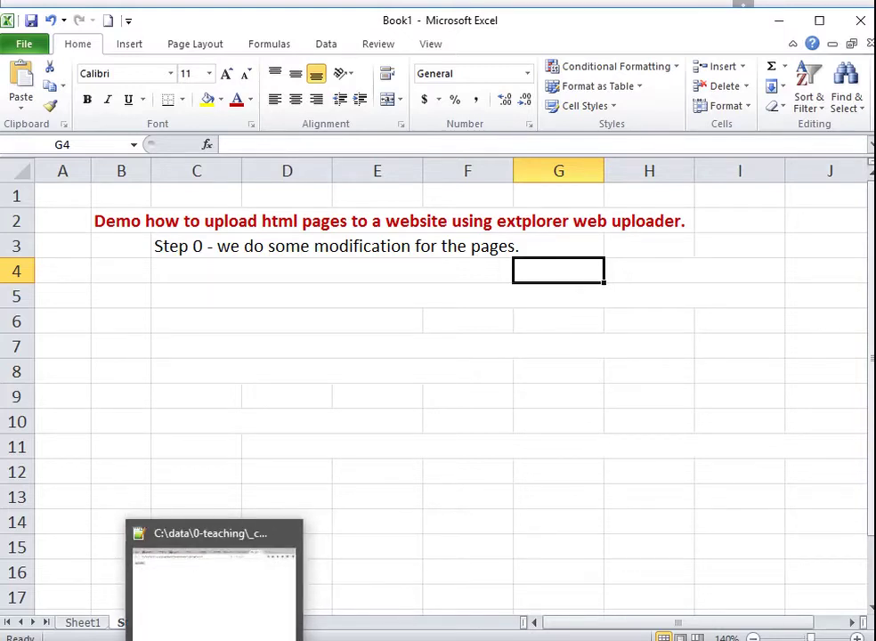
{"action": "left_click", "coordinate": [178, 640]}
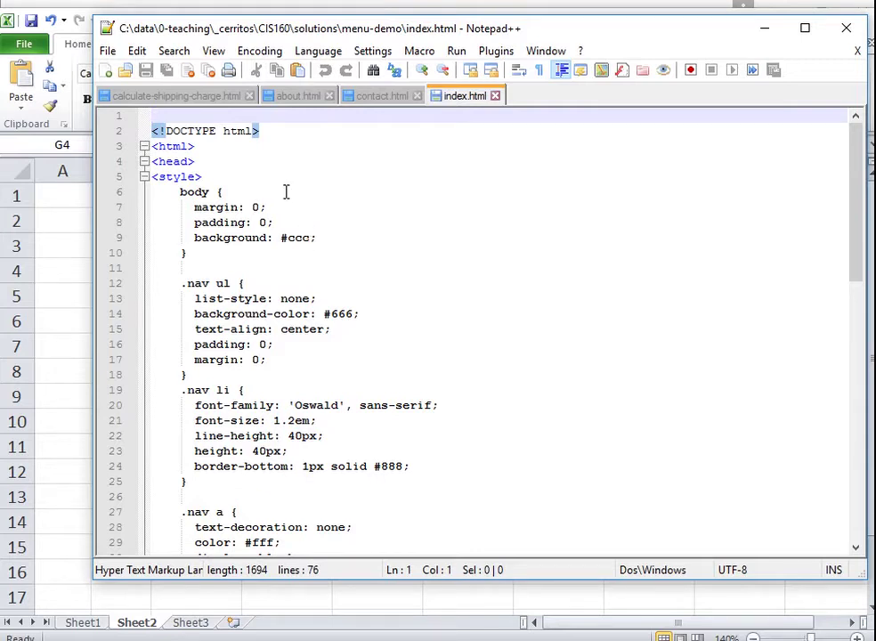
- Insert an indented 'hi {' rule line after <style> in index.html, splitting its braces
{"action": "left_click", "coordinate": [229, 175]}
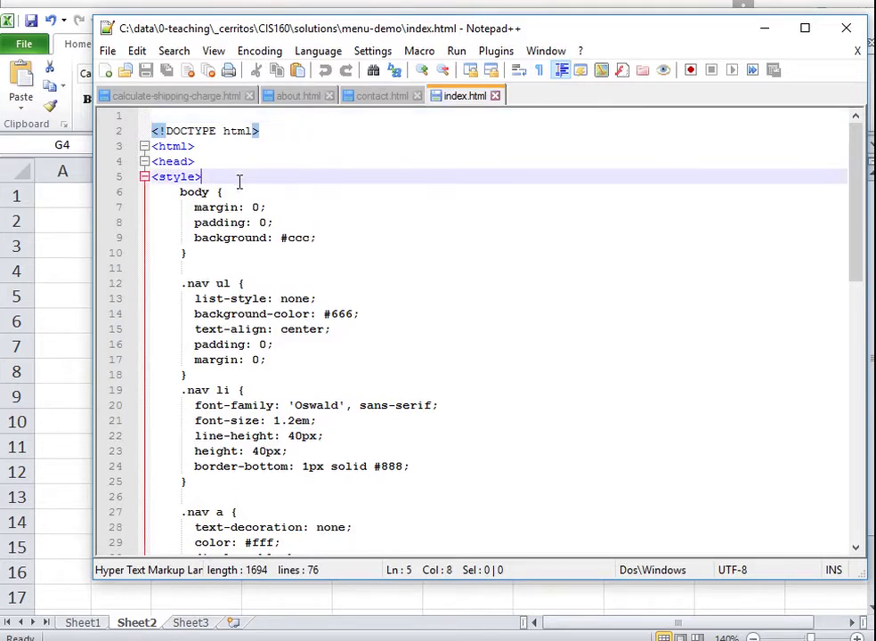
{"action": "key", "text": "Return"}
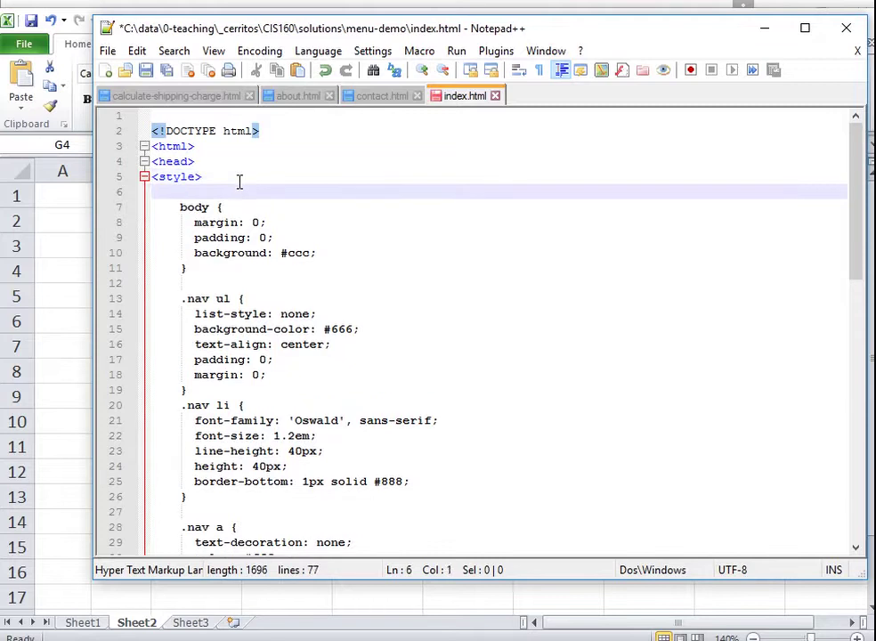
{"action": "type", "text": "q"}
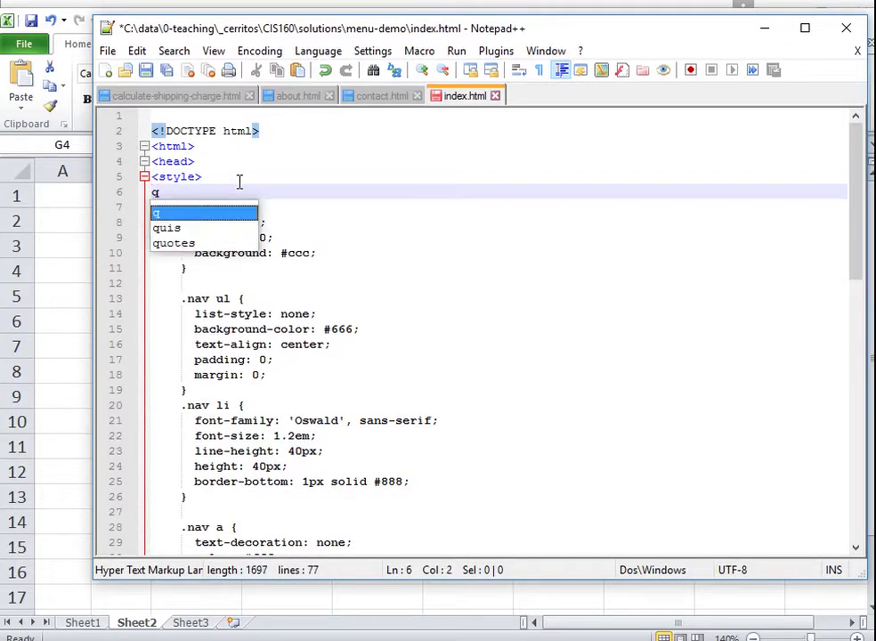
{"action": "key", "text": "BackSpace"}
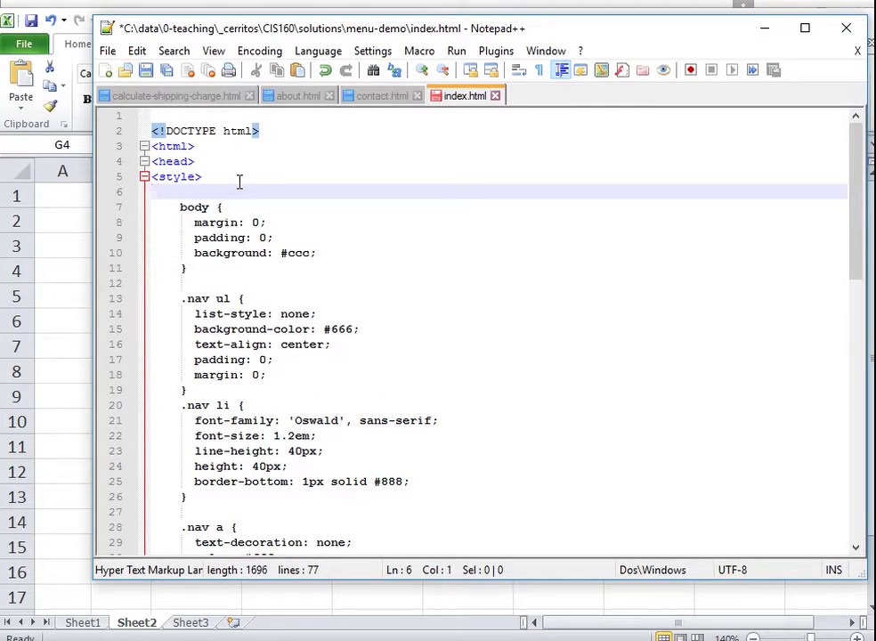
{"action": "key", "text": "Tab"}
{"action": "type", "text": "<"}
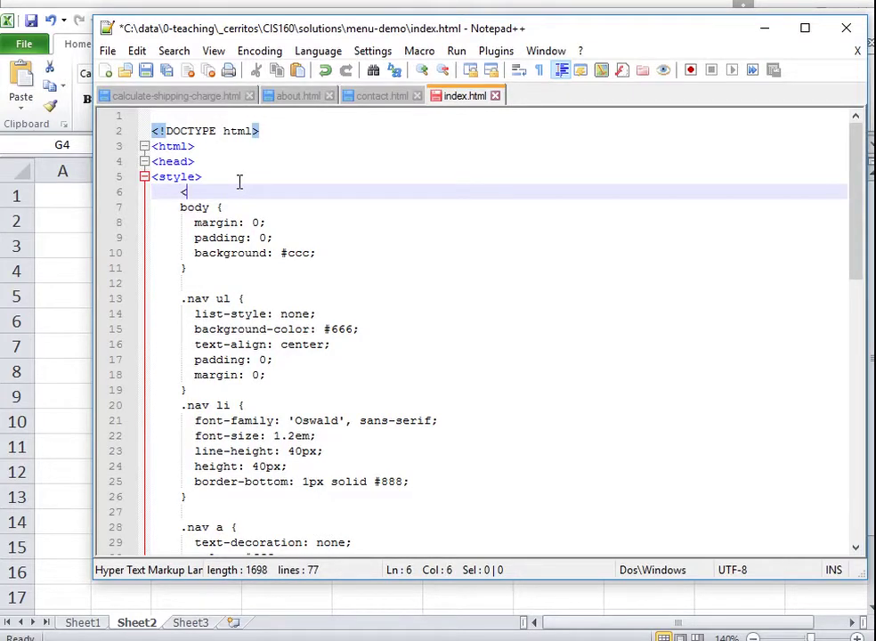
{"action": "type", "text": "hi"}
{"action": "key", "text": "BackSpace"}
{"action": "key", "text": "BackSpace"}
{"action": "key", "text": "BackSpace"}
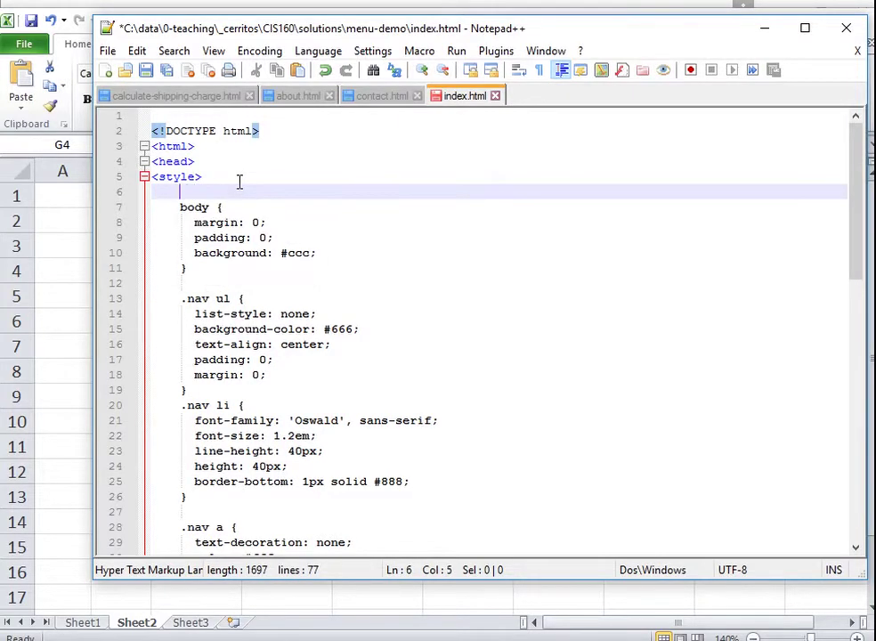
{"action": "type", "text": "hi"}
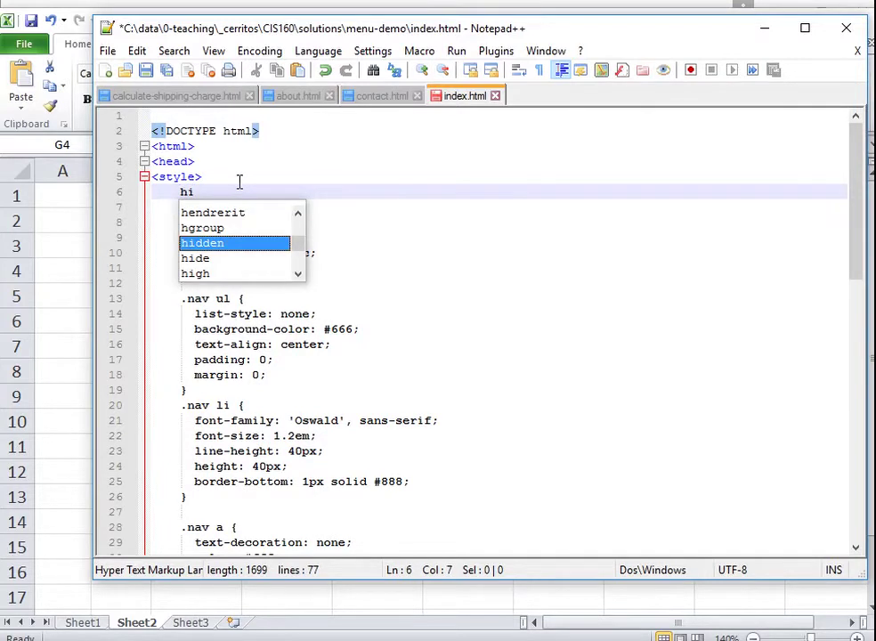
{"action": "type", "text": " {"}
{"action": "key", "text": "Return"}
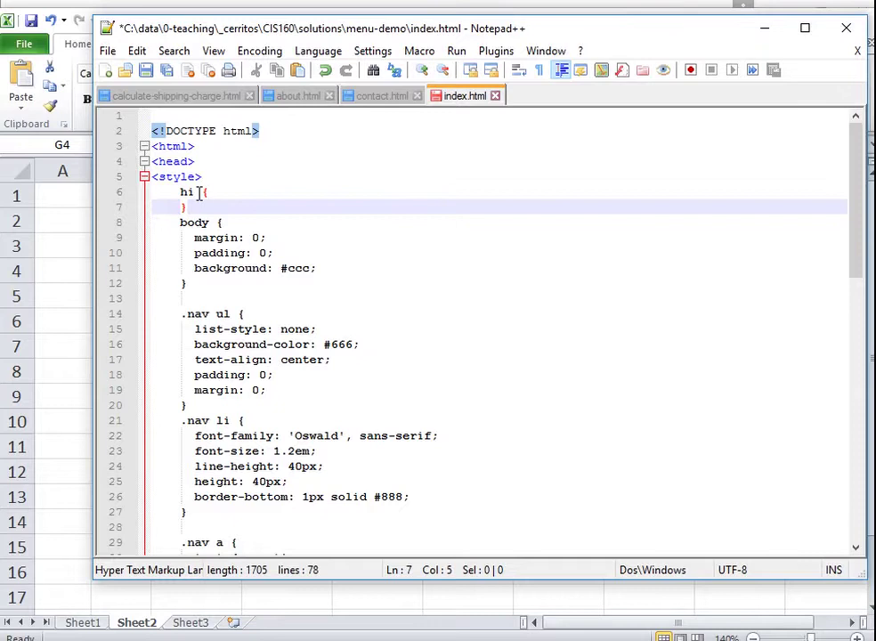
- Correct the selector from hi to h1 and open a blank line inside the rule
{"action": "left_click", "coordinate": [198, 192]}
{"action": "key", "text": "BackSpace"}
{"action": "type", "text": "1"}
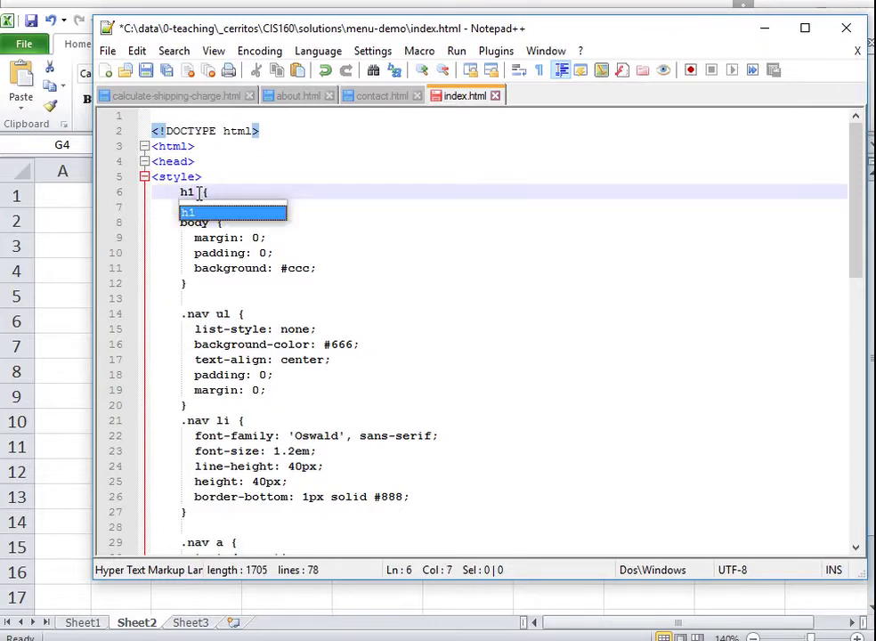
{"action": "left_click", "coordinate": [239, 193]}
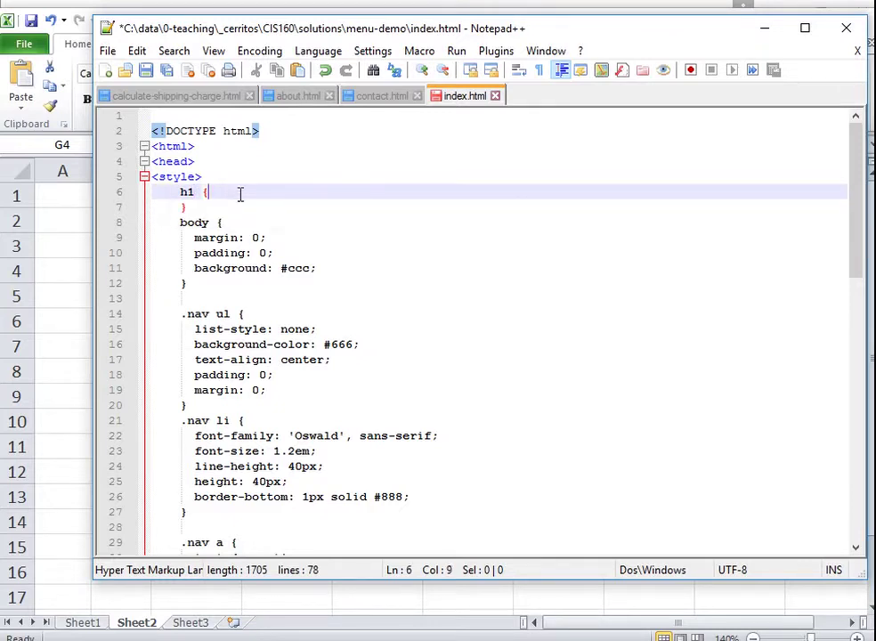
{"action": "key", "text": "Return"}
- Fill the h1 rule with 'color: blue;' and 'font-style: italic;' declarations
{"action": "type", "text": "color:"}
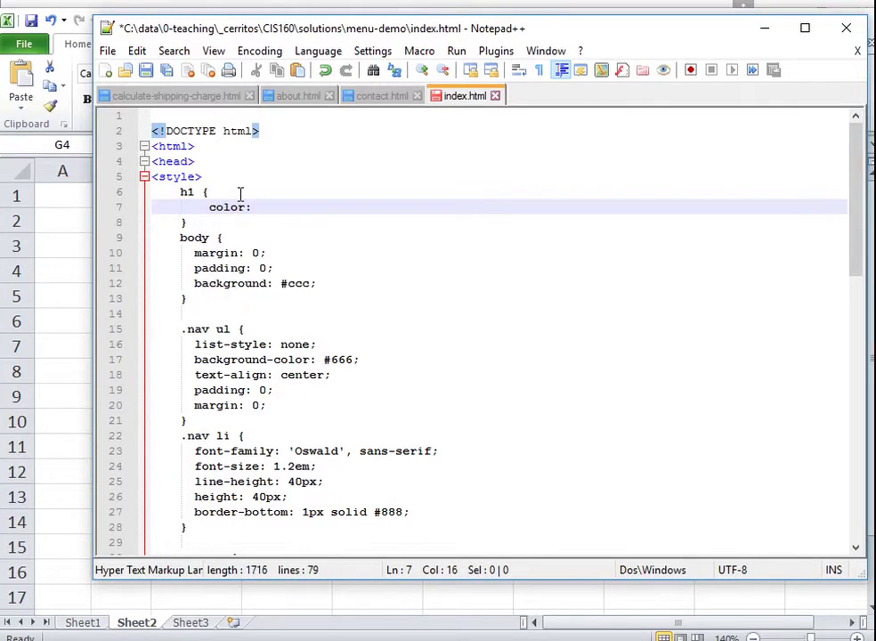
{"action": "type", "text": " blue"}
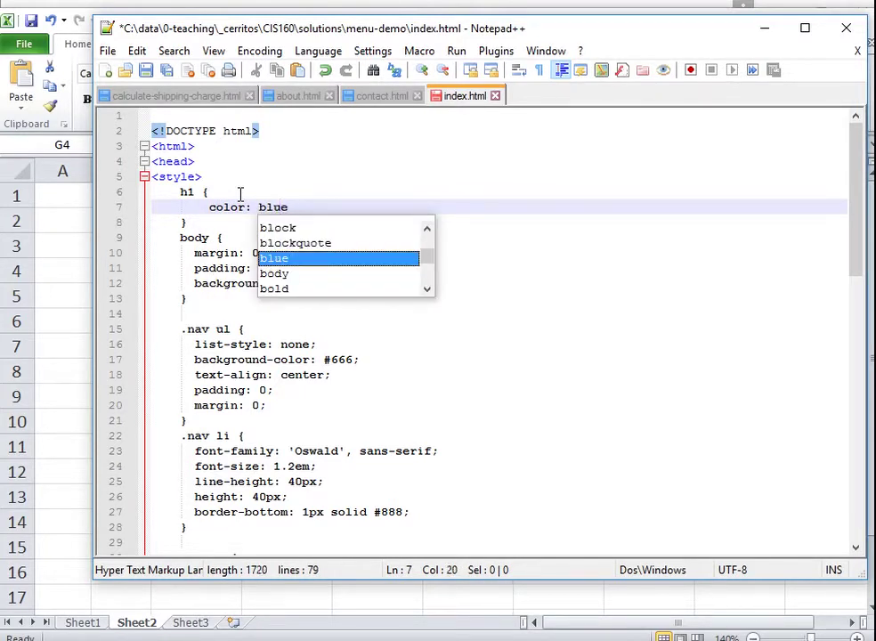
{"action": "type", "text": ";"}
{"action": "key", "text": "Return"}
{"action": "type", "text": "fo"}
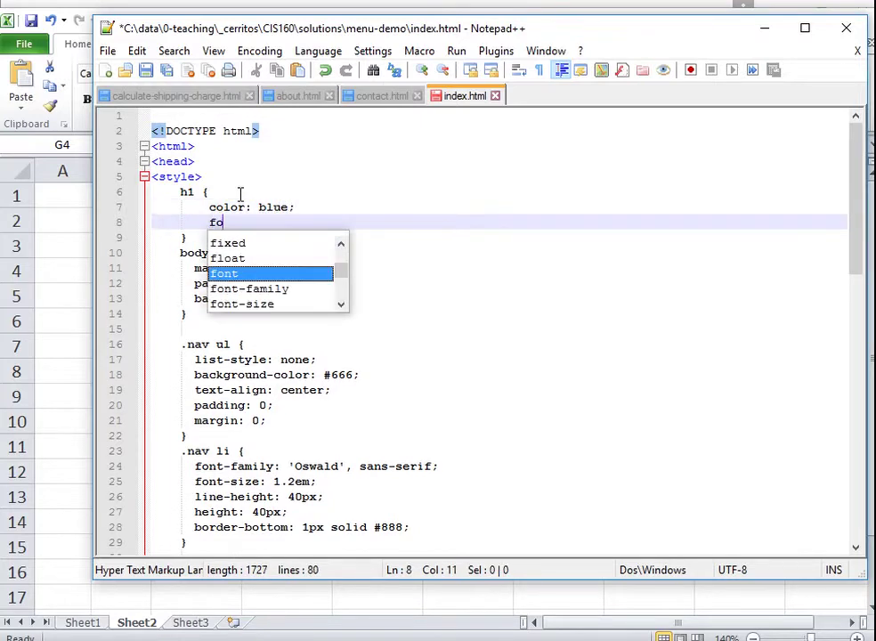
{"action": "type", "text": "nt-"}
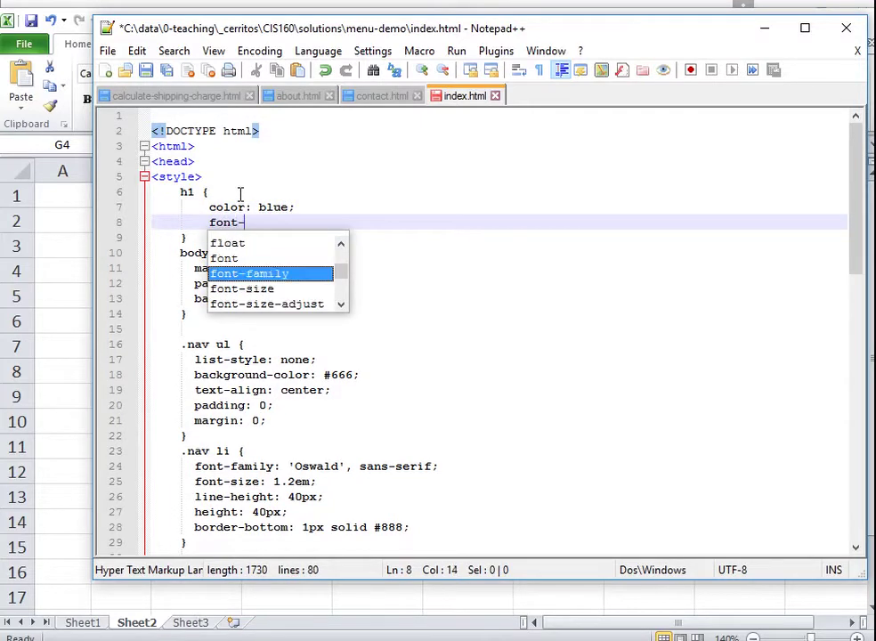
{"action": "type", "text": "weig"}
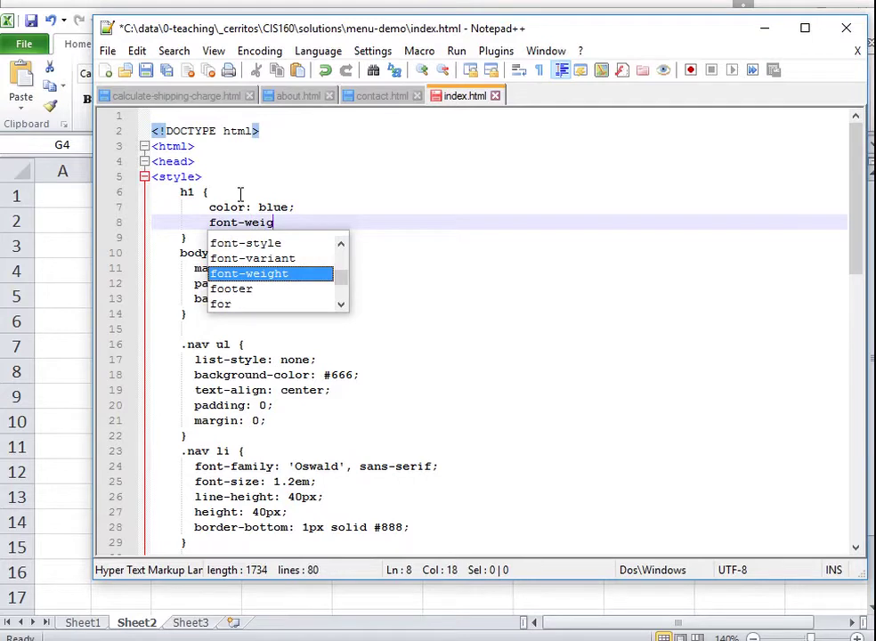
{"action": "key", "text": "Return"}
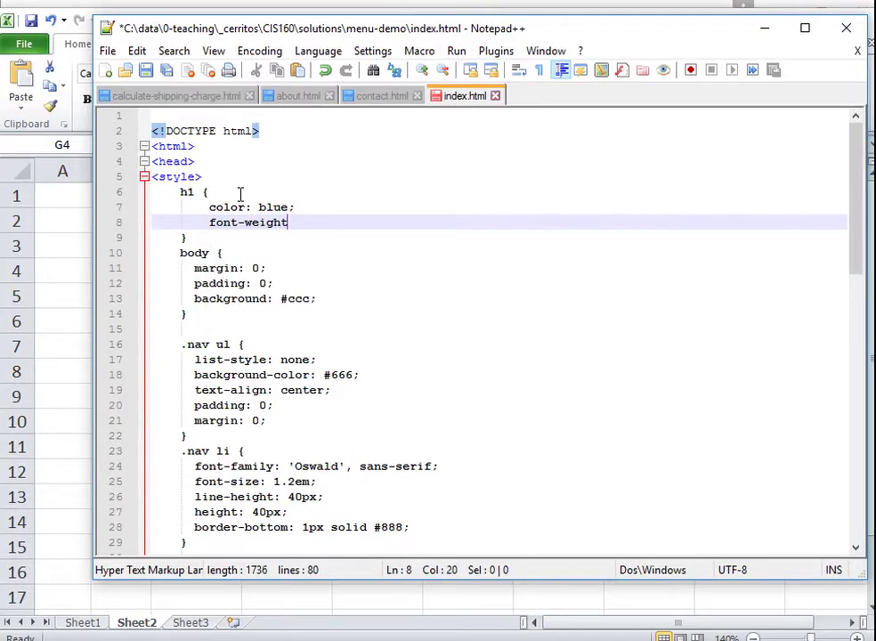
{"action": "type", "text": ": go"}
{"action": "key", "text": "BackSpace"}
{"action": "key", "text": "BackSpace"}
{"action": "type", "text": "ho"}
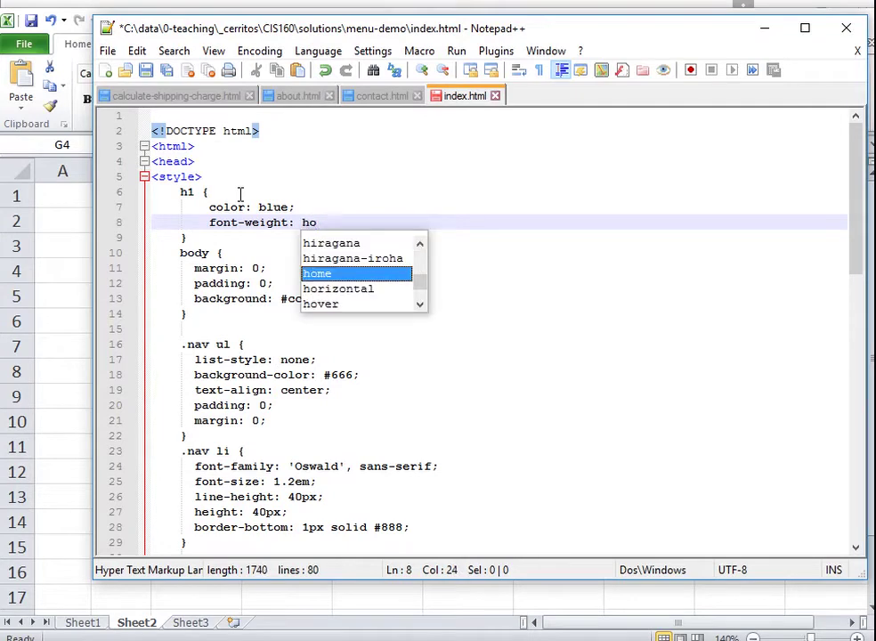
{"action": "key", "text": "BackSpace"}
{"action": "key", "text": "BackSpace"}
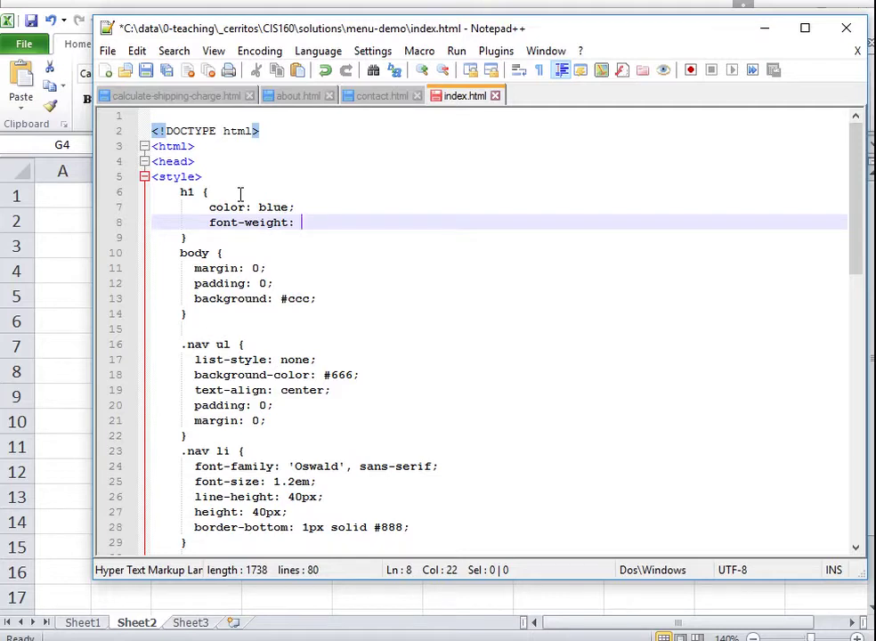
{"action": "type", "text": "bol"}
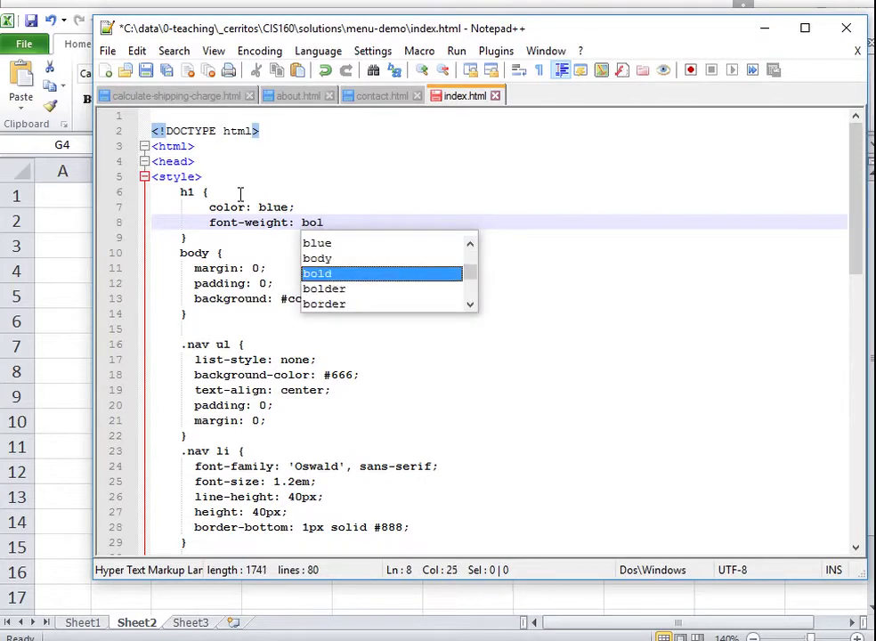
{"action": "key", "text": "BackSpace"}
{"action": "key", "text": "BackSpace"}
{"action": "key", "text": "BackSpace"}
{"action": "key", "text": "BackSpace"}
{"action": "key", "text": "BackSpace"}
{"action": "key", "text": "BackSpace"}
{"action": "key", "text": "BackSpace"}
{"action": "key", "text": "BackSpace"}
{"action": "key", "text": "BackSpace"}
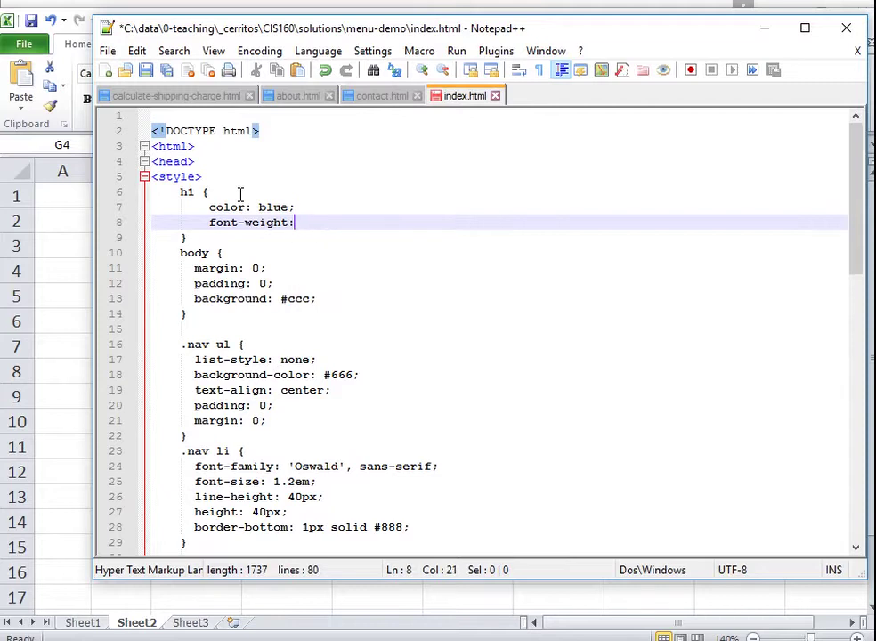
{"action": "key", "text": "BackSpace"}
{"action": "key", "text": "BackSpace"}
{"action": "type", "text": "style"}
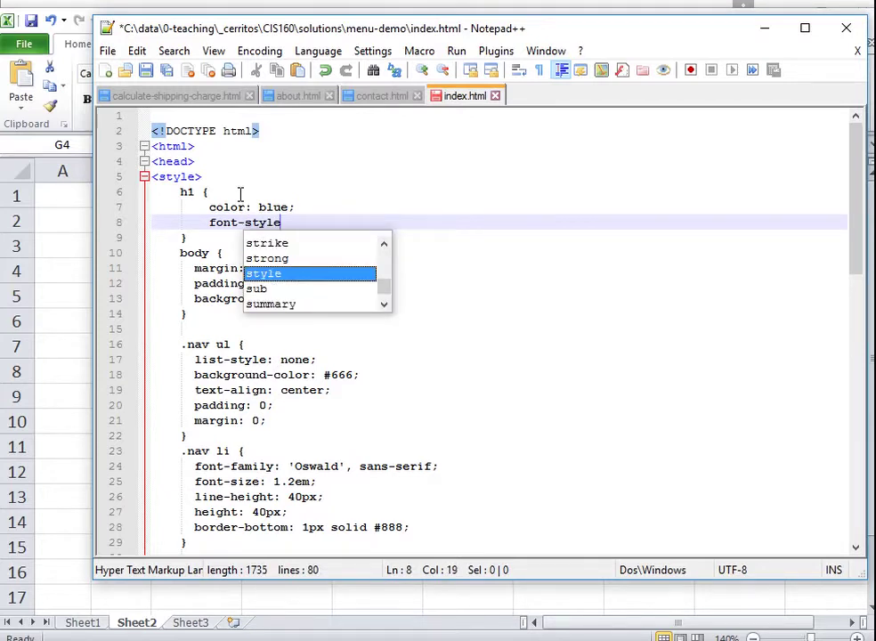
{"action": "type", "text": ": it"}
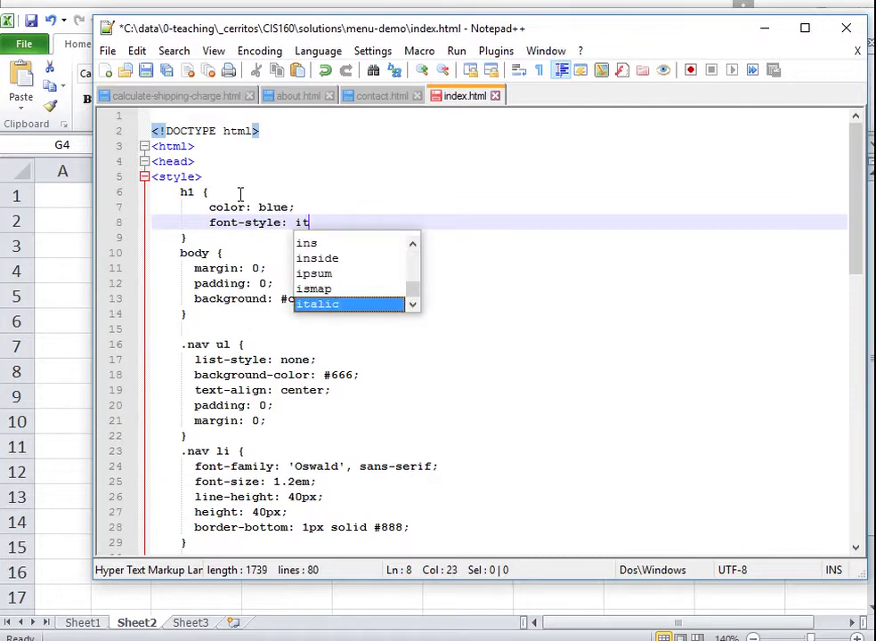
{"action": "type", "text": "alic;"}
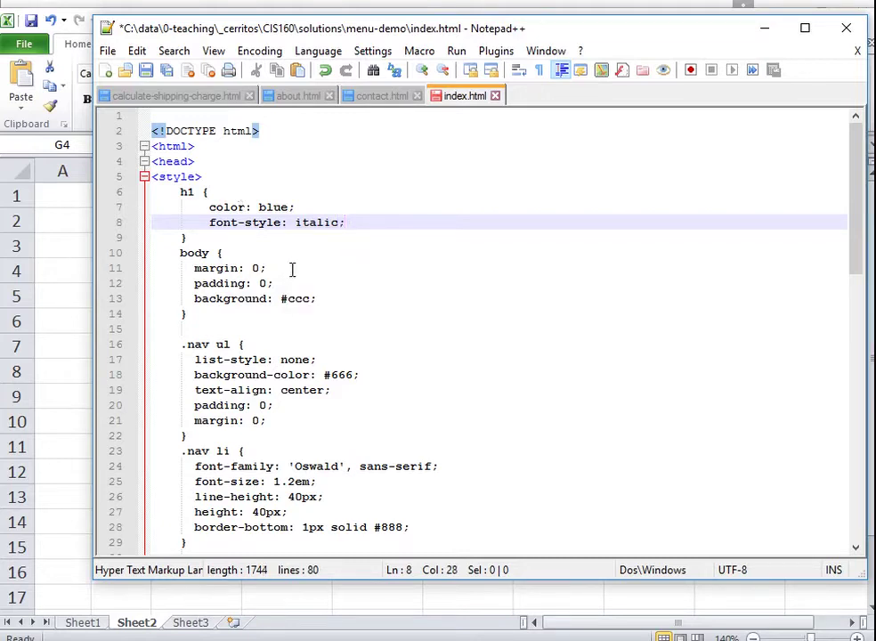
{"action": "left_click", "coordinate": [336, 242]}
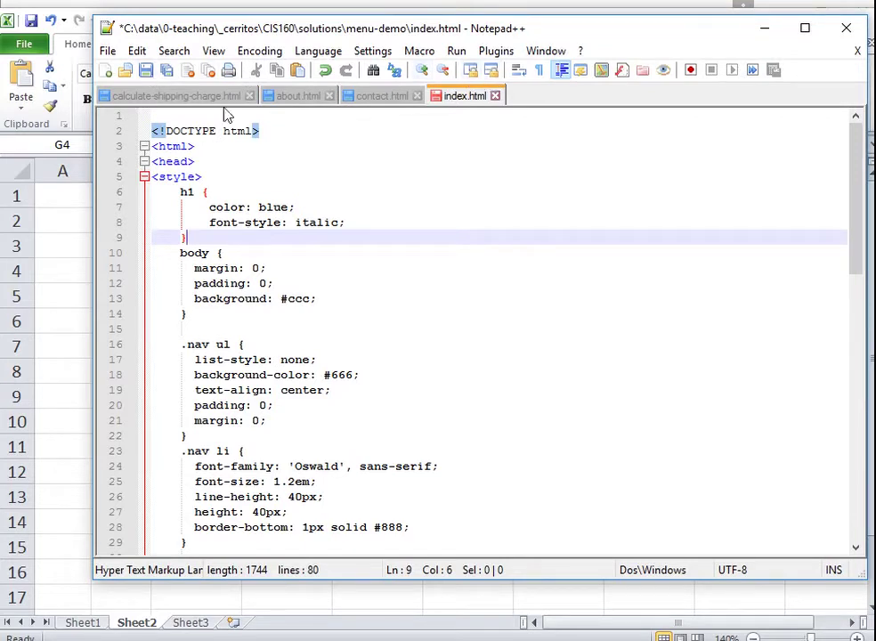
- Save index.html and copy its h1 style rule
{"action": "left_click", "coordinate": [146, 71]}
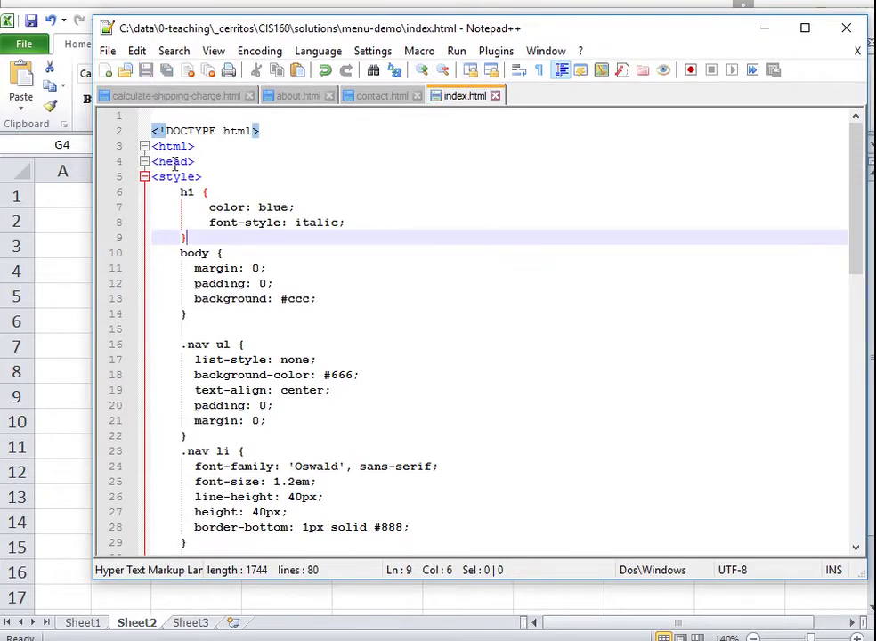
{"action": "left_click_drag", "start_coordinate": [187, 238], "coordinate": [178, 191]}
{"action": "right_click", "coordinate": [230, 206]}
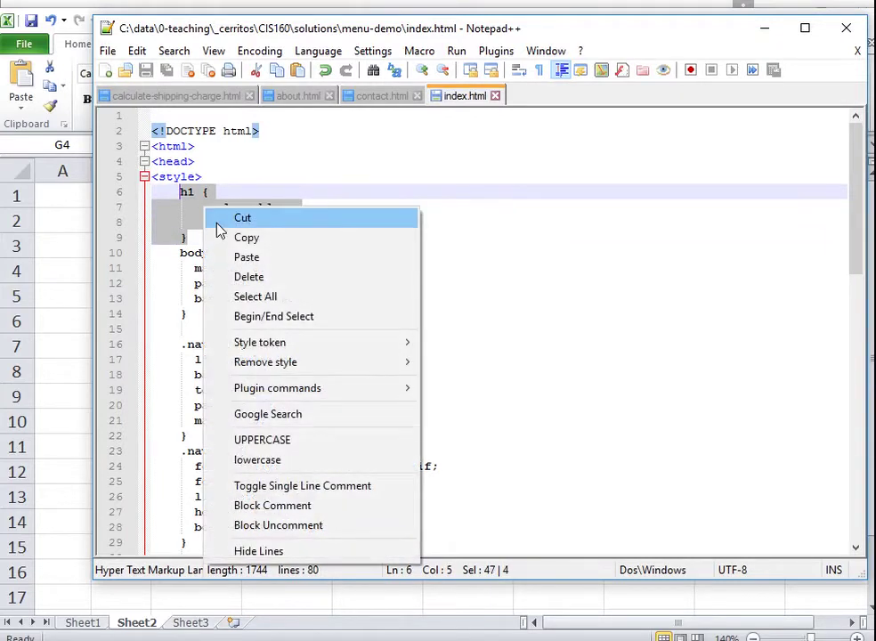
{"action": "left_click", "coordinate": [234, 236]}
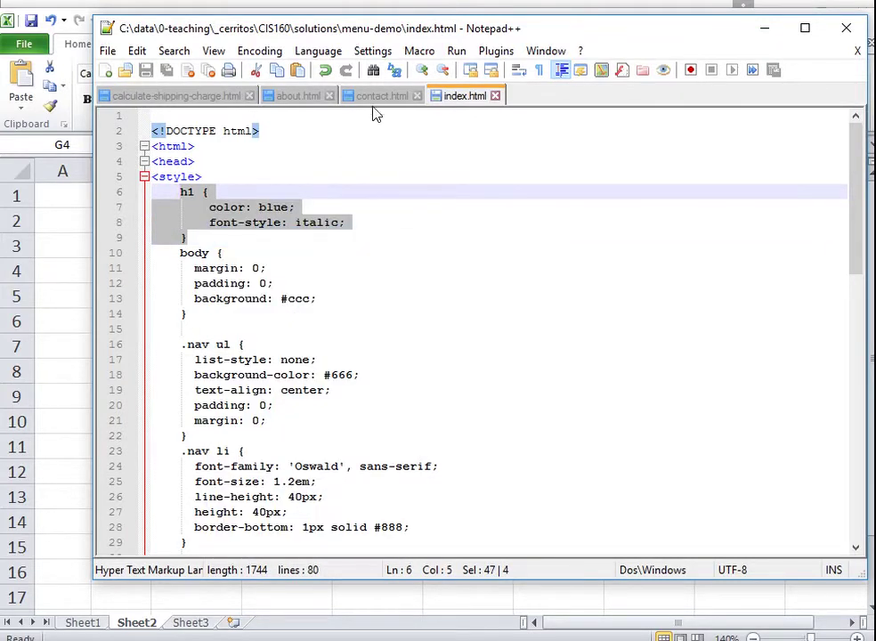
- Paste the h1 rule at the top of contact.html's style block and save it
{"action": "left_click", "coordinate": [374, 96]}
{"action": "left_click", "coordinate": [230, 178]}
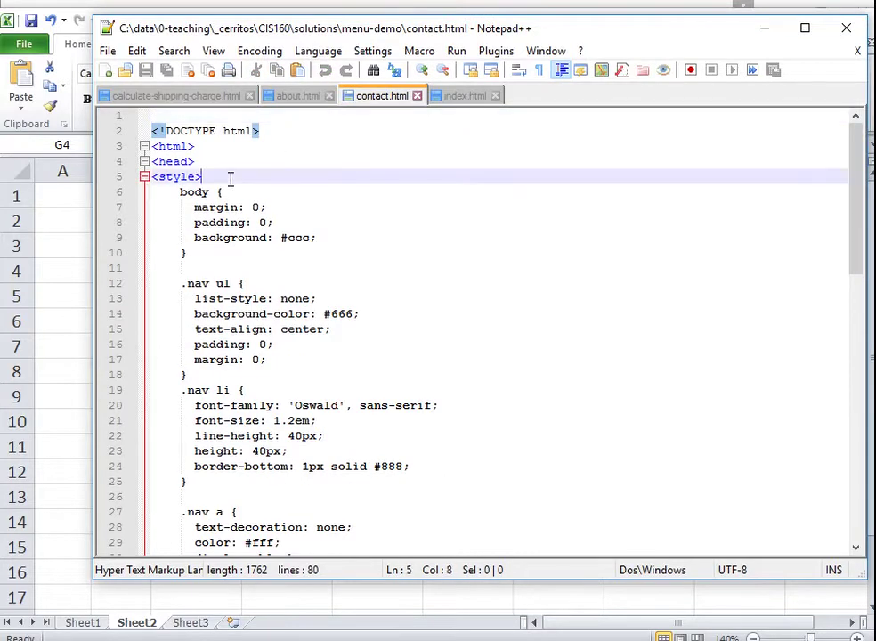
{"action": "key", "text": "Return"}
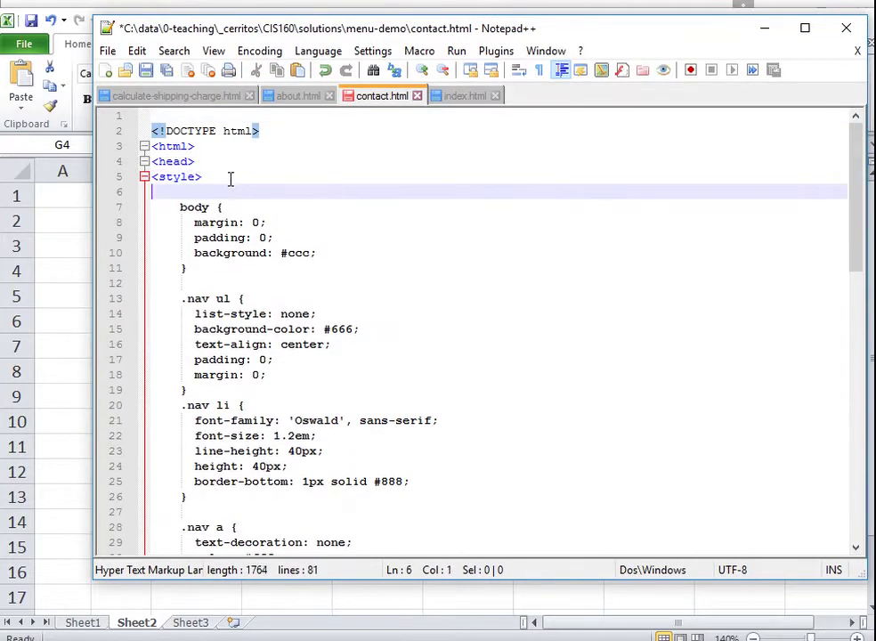
{"action": "key", "text": "Tab"}
{"action": "key", "text": "ctrl+v"}
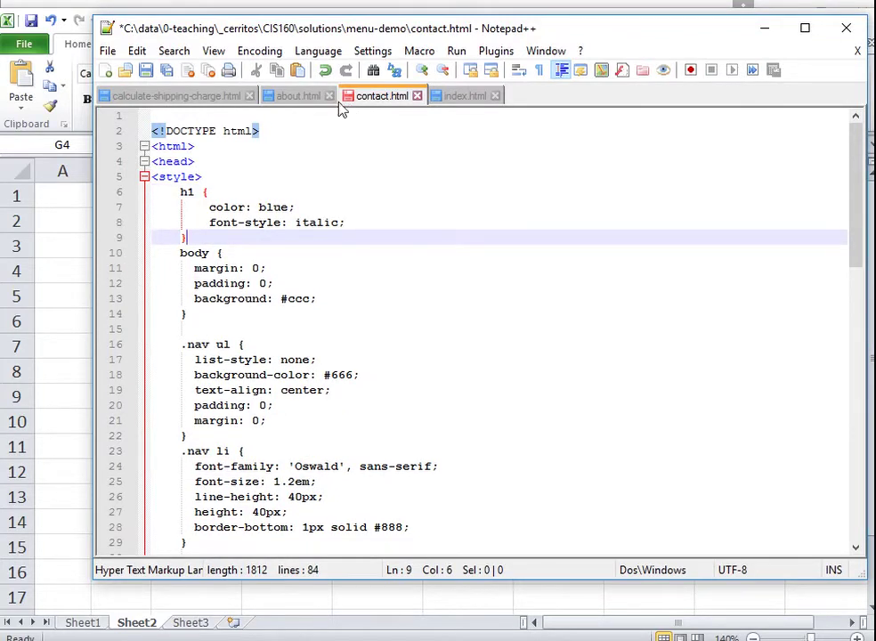
{"action": "left_click", "coordinate": [147, 71]}
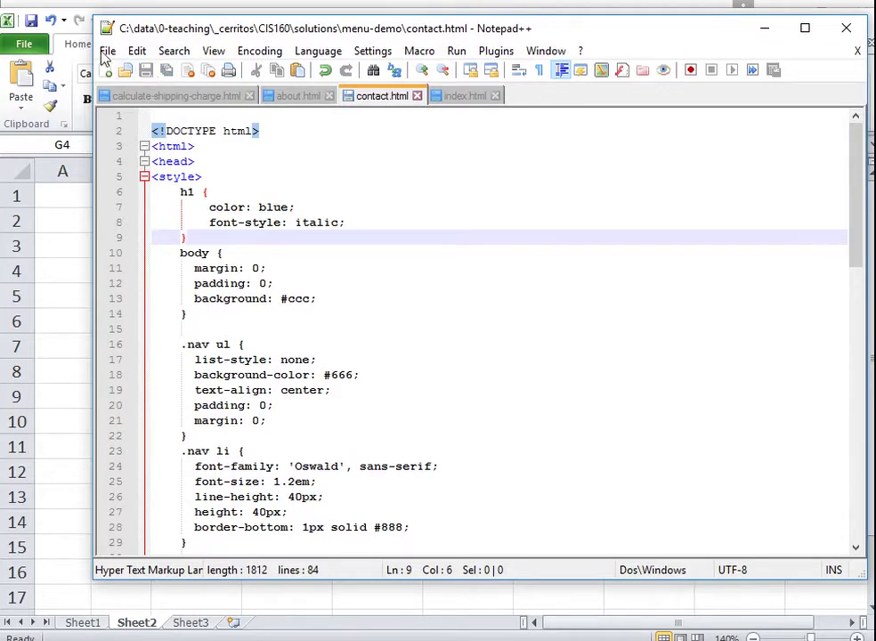
- Paste the h1 rule after <style> in about.html, Tab-indent it, and save the file
{"action": "left_click", "coordinate": [299, 97]}
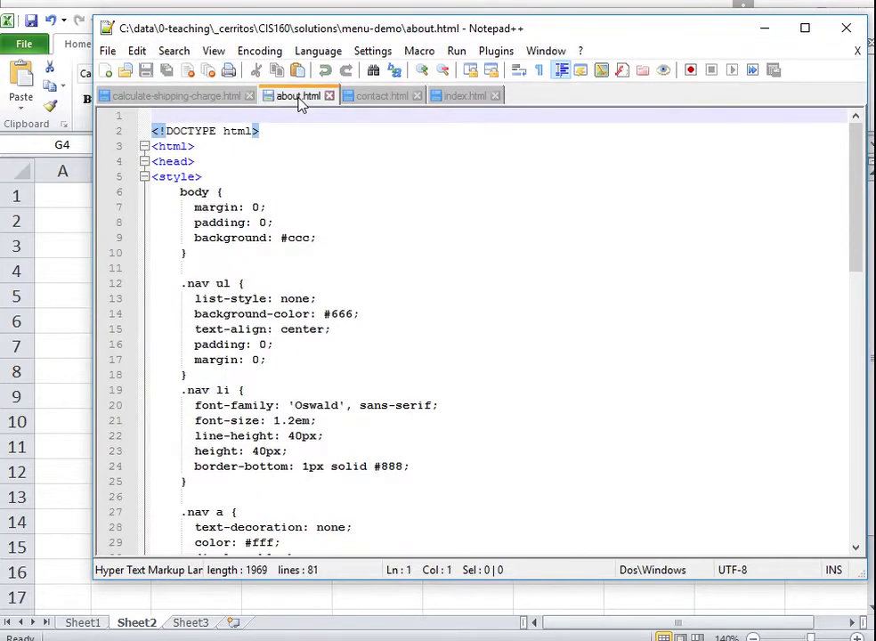
{"action": "left_click", "coordinate": [235, 176]}
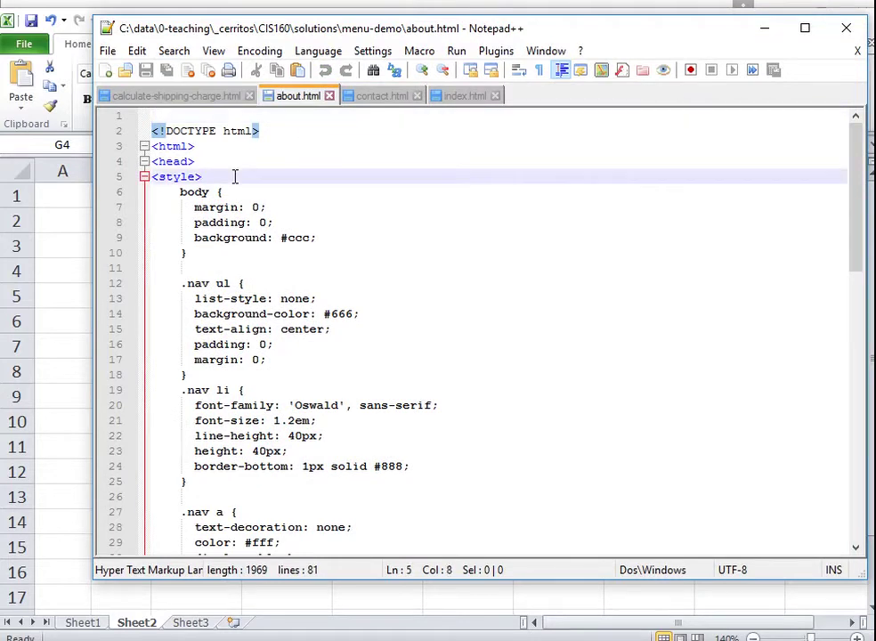
{"action": "key", "text": "Return"}
{"action": "key", "text": "ctrl+v"}
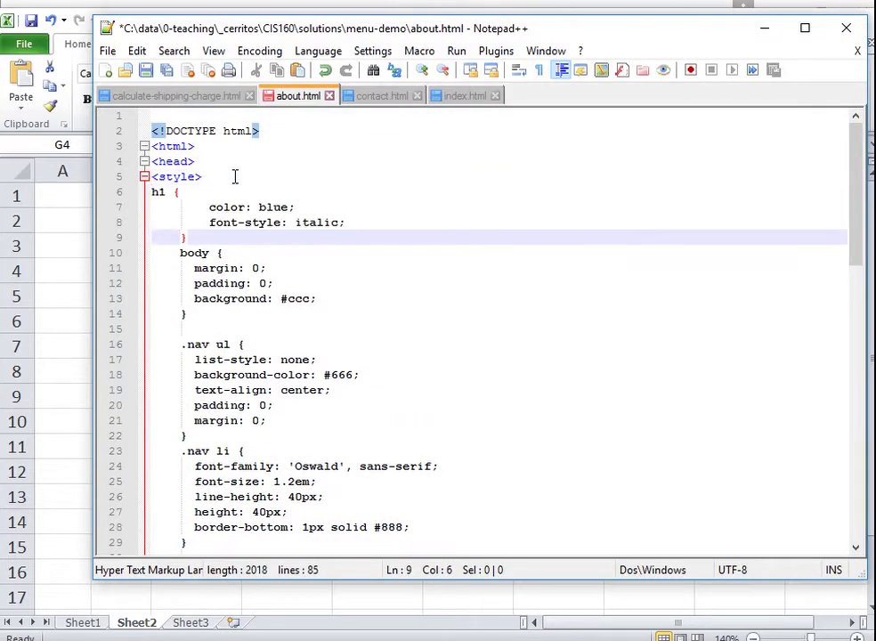
{"action": "left_click", "coordinate": [154, 192]}
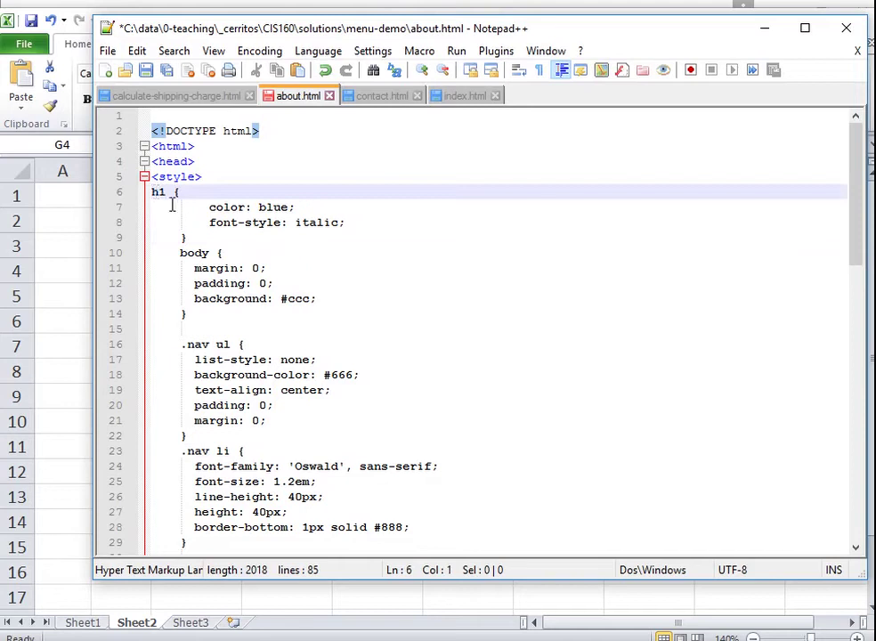
{"action": "key", "text": "Tab"}
{"action": "left_click", "coordinate": [147, 71]}
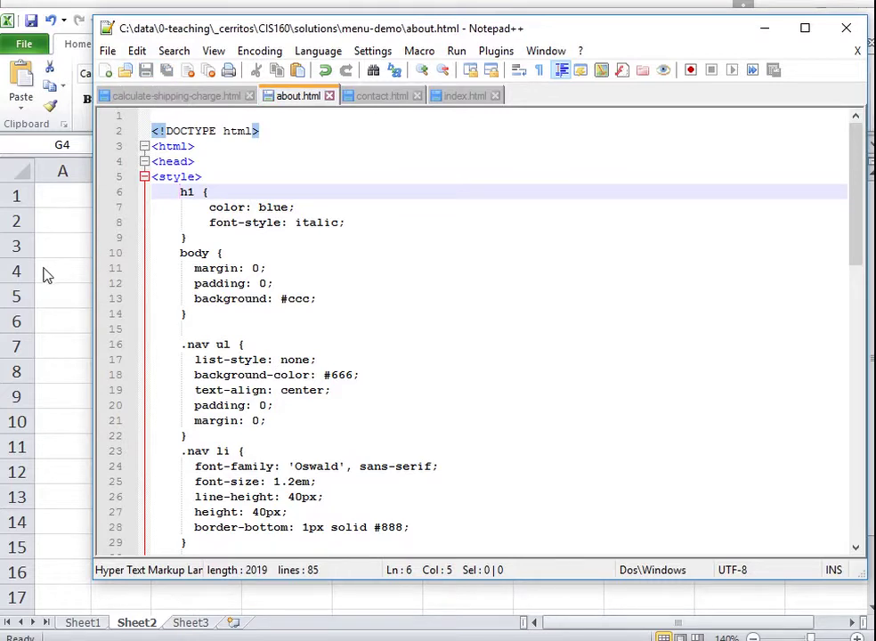
{"action": "left_click", "coordinate": [64, 9]}
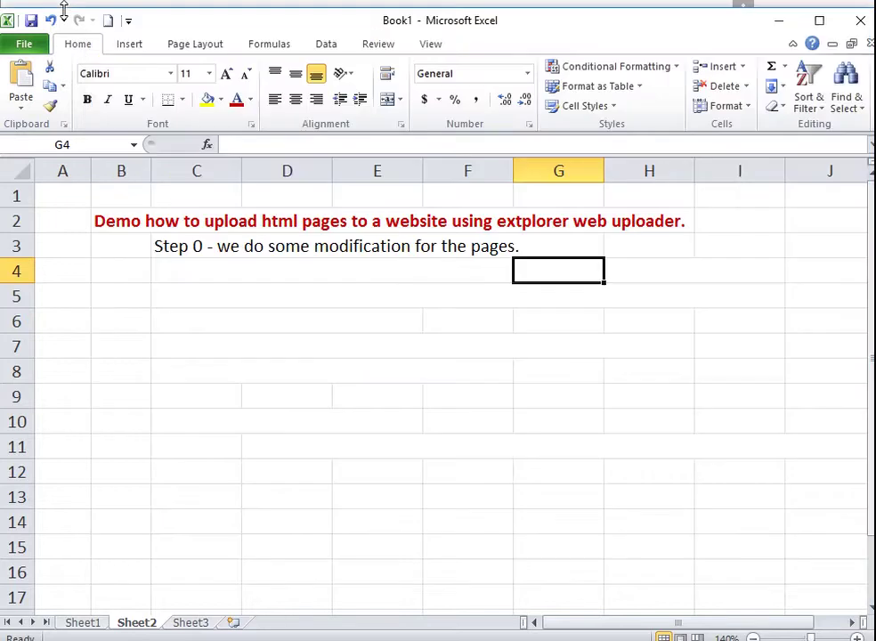
- Colour the Step 0, 1 and 2 instructions in C3, C4 and C5 red
{"action": "left_click", "coordinate": [171, 249]}
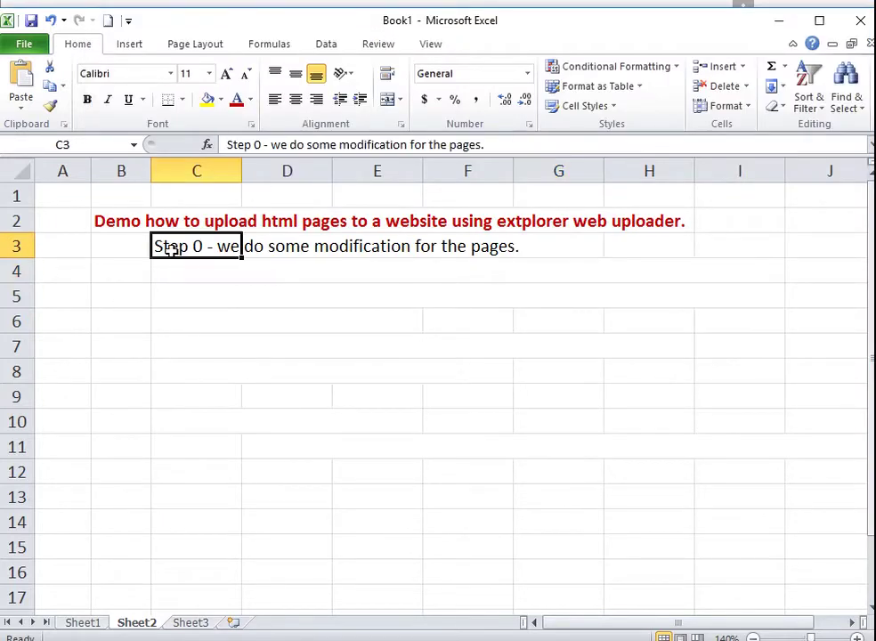
{"action": "left_click", "coordinate": [236, 100]}
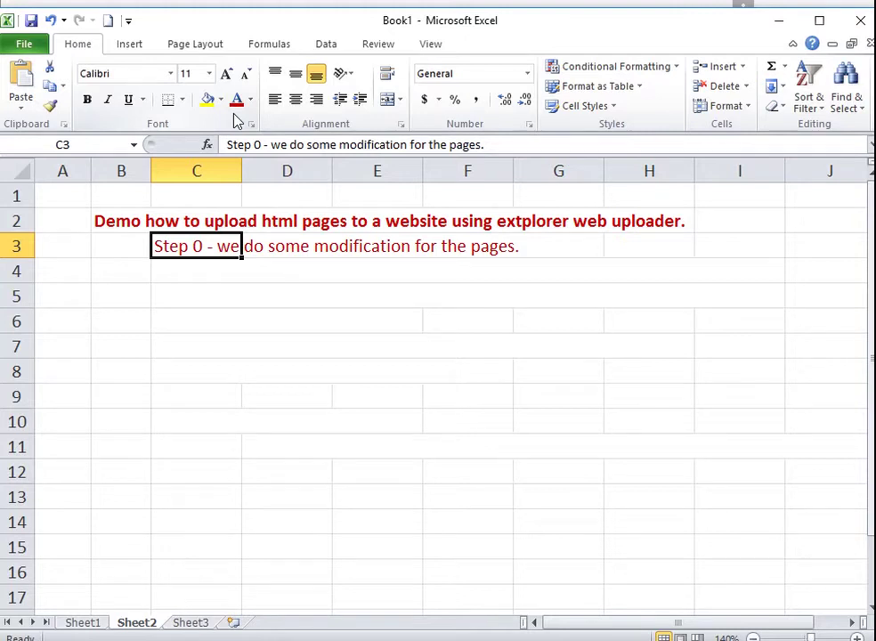
{"action": "left_click", "coordinate": [186, 272]}
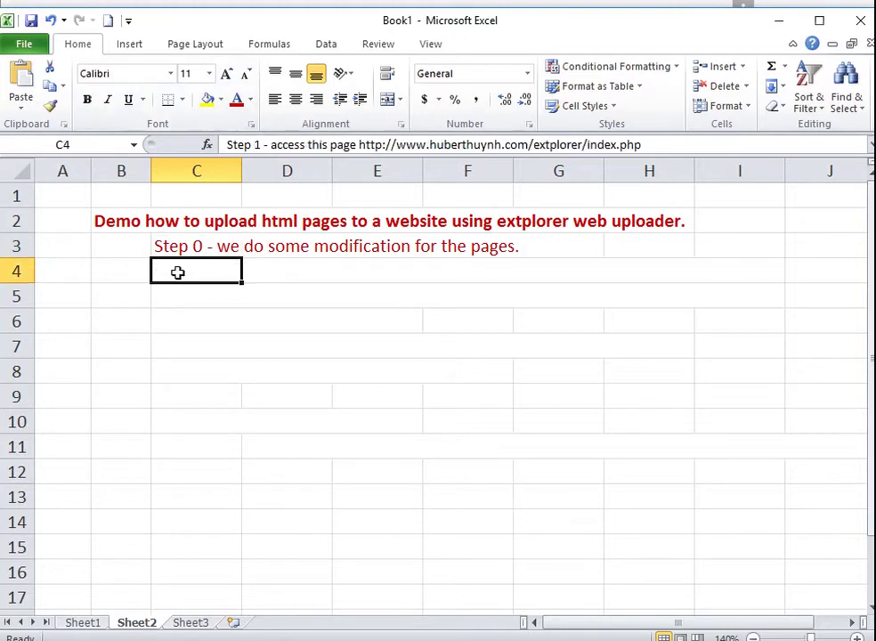
{"action": "left_click", "coordinate": [237, 102]}
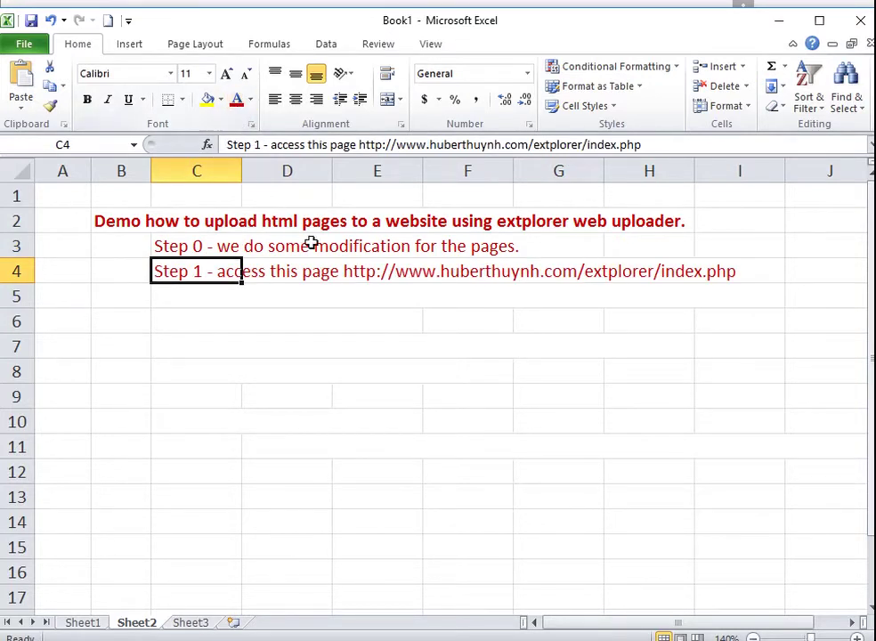
{"action": "left_click", "coordinate": [176, 299]}
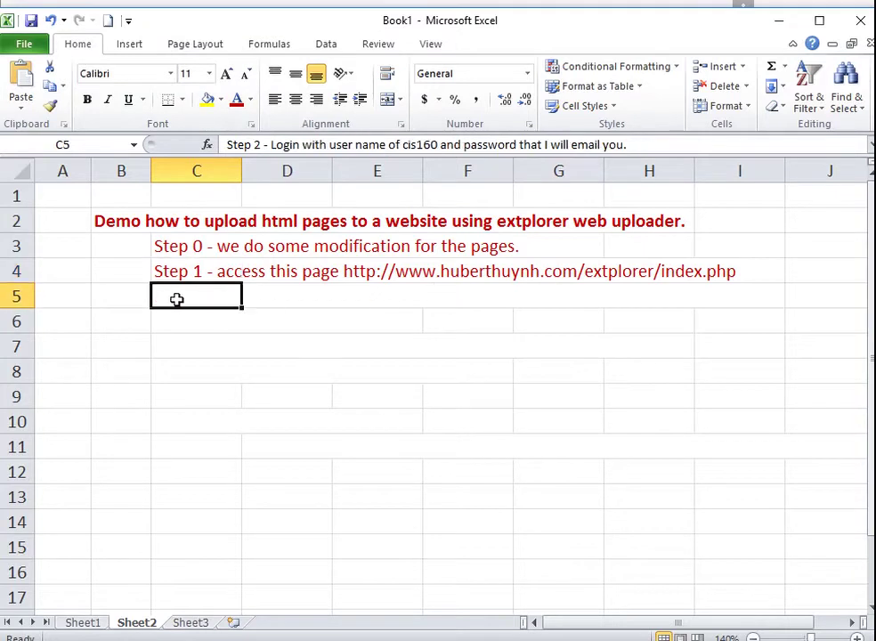
{"action": "left_click", "coordinate": [237, 103]}
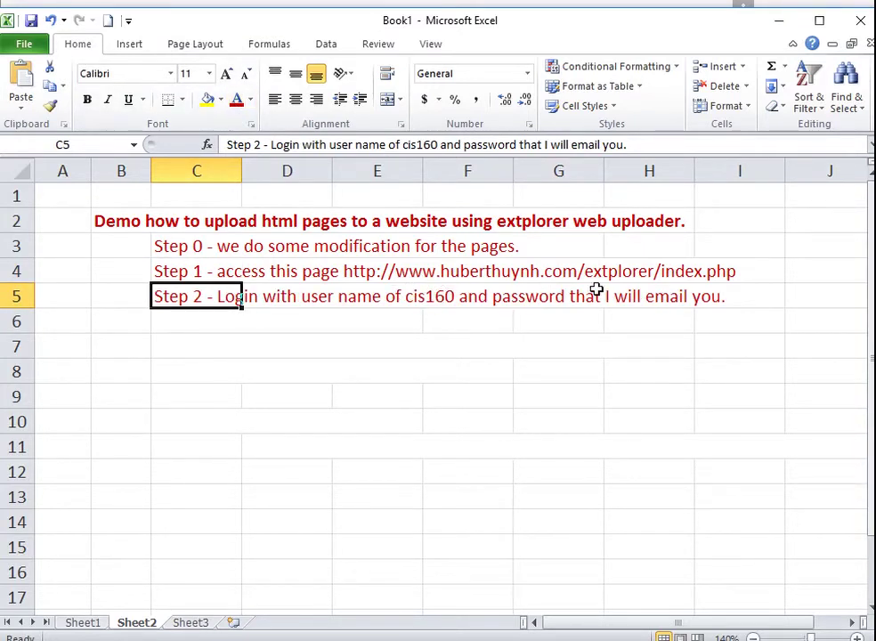
{"action": "mouse_move", "coordinate": [125, 639]}
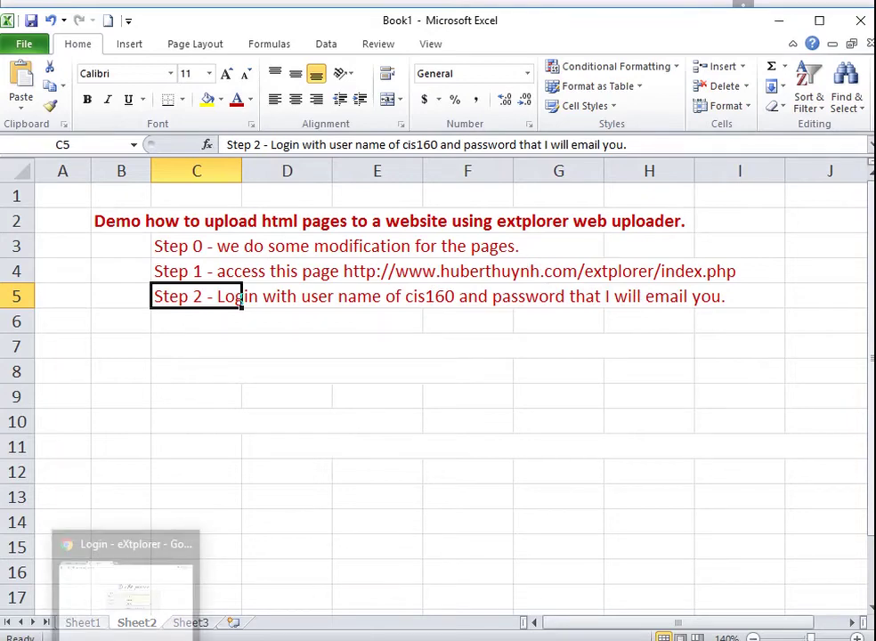
{"action": "left_click", "coordinate": [134, 639]}
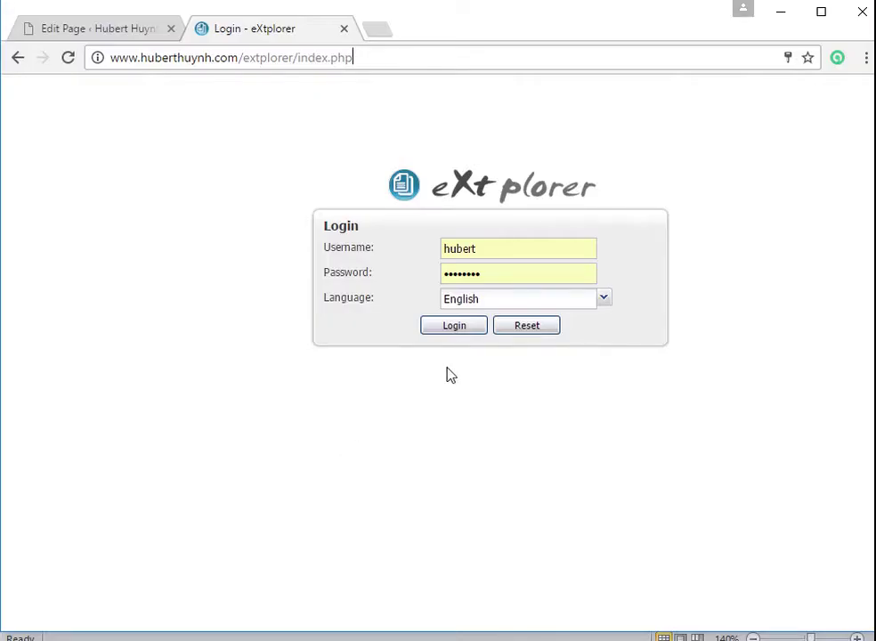
- Log in to eXtplorer with the class username and password
{"action": "left_click_drag", "start_coordinate": [495, 250], "coordinate": [428, 254]}
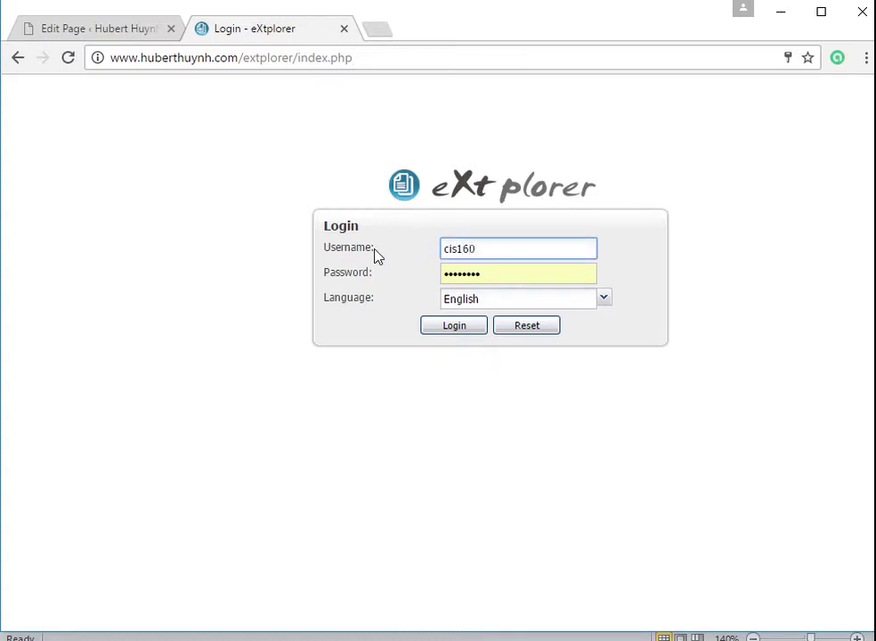
{"action": "key", "text": "Tab"}
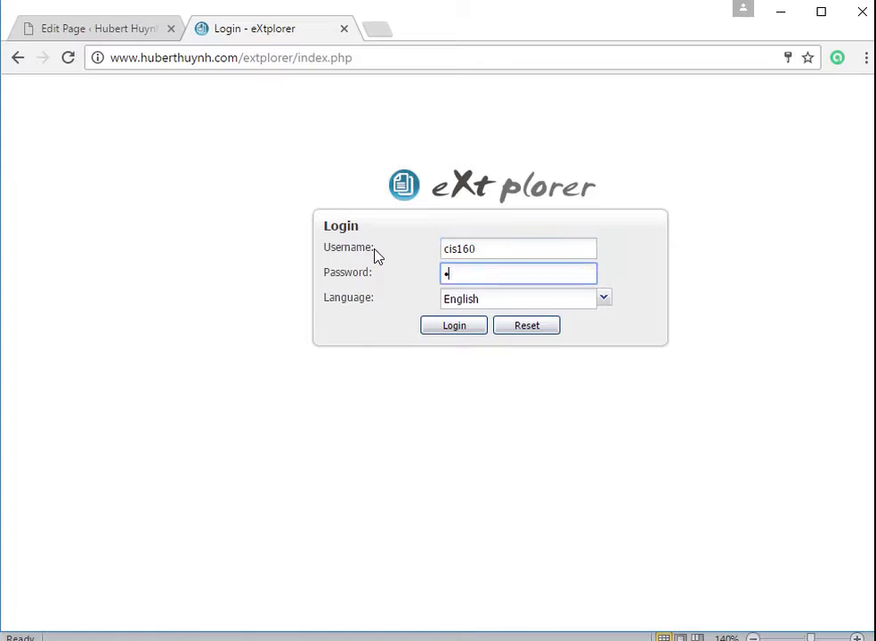
{"action": "key", "text": "BackSpace"}
{"action": "key", "text": "BackSpace"}
{"action": "left_click", "coordinate": [454, 326]}
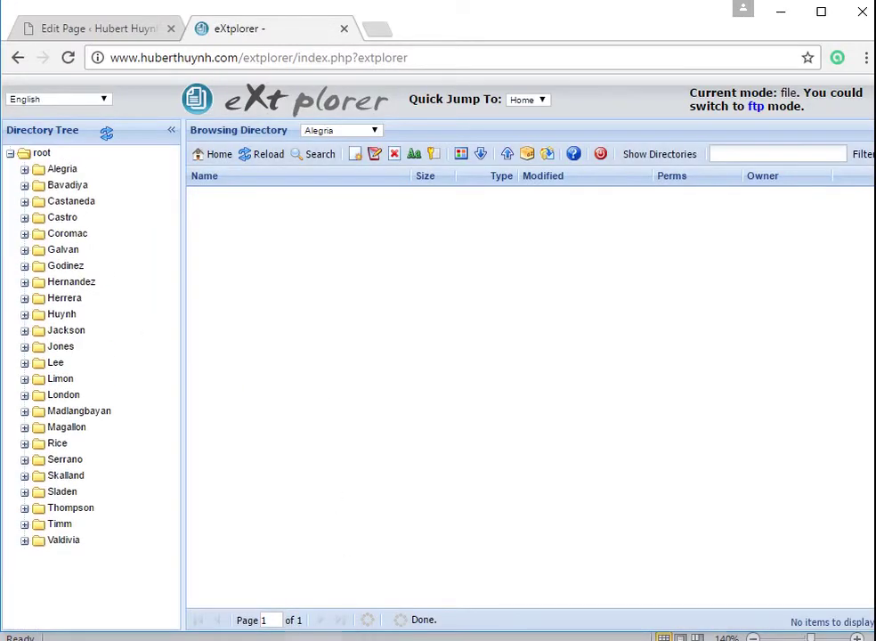
- Turn the Step 3 'Click at your folder' text in C6 red, then return to eXtplorer
{"action": "key", "text": "alt+Tab"}
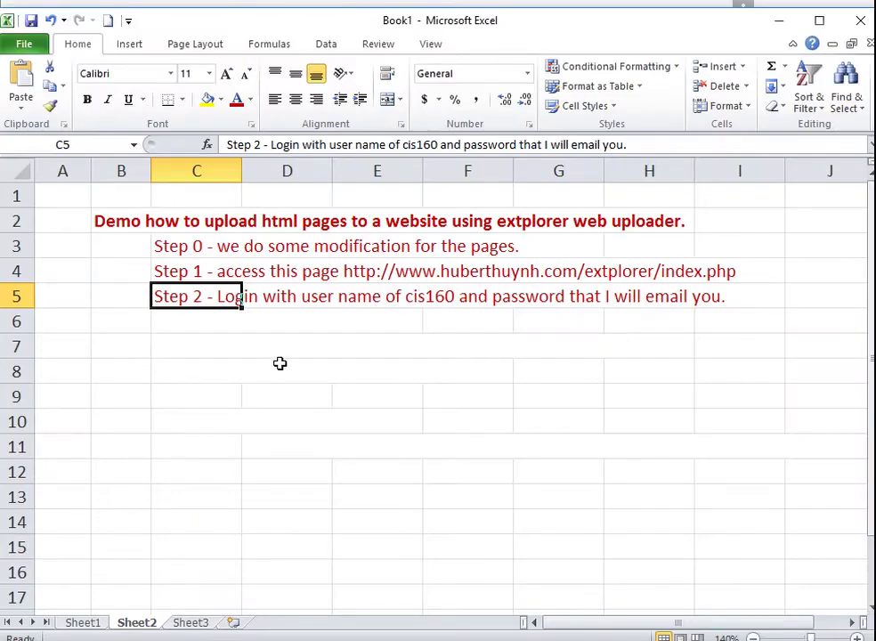
{"action": "left_click", "coordinate": [179, 325]}
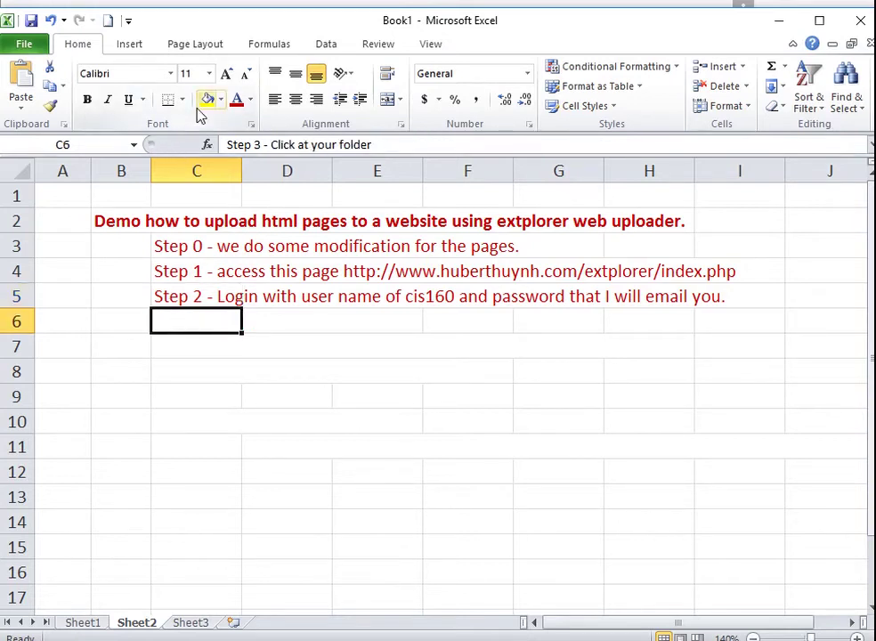
{"action": "left_click", "coordinate": [237, 100]}
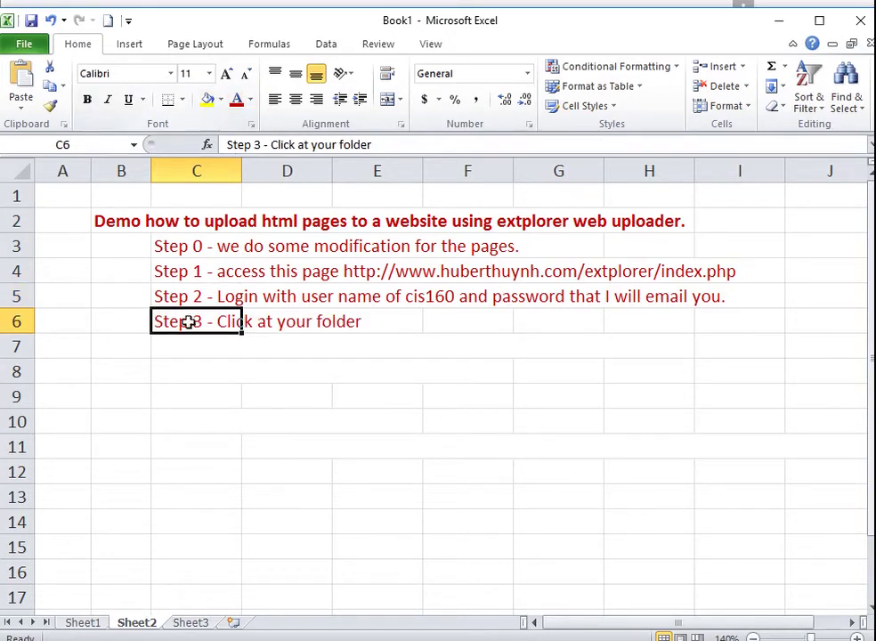
{"action": "left_click", "coordinate": [184, 348]}
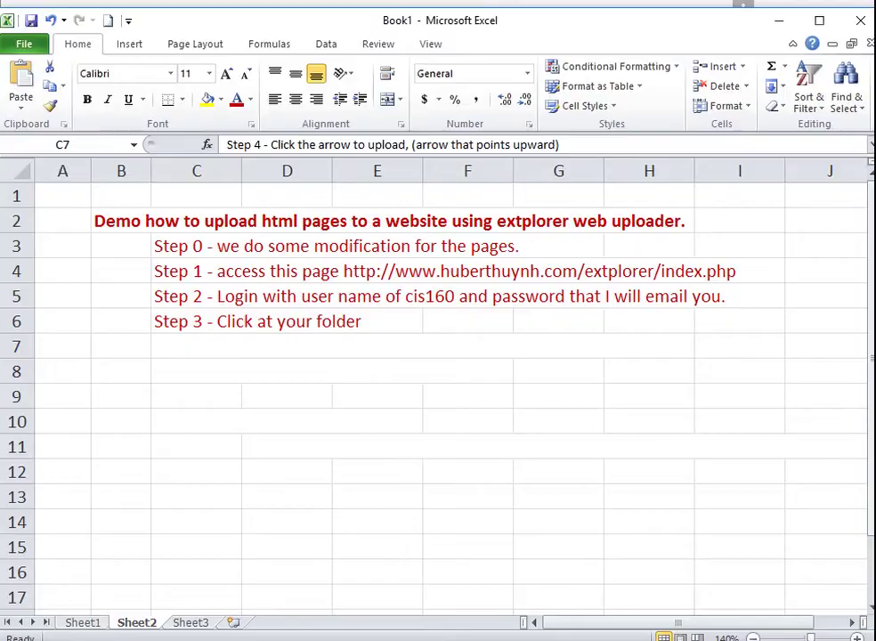
{"action": "key", "text": "alt+Tab"}
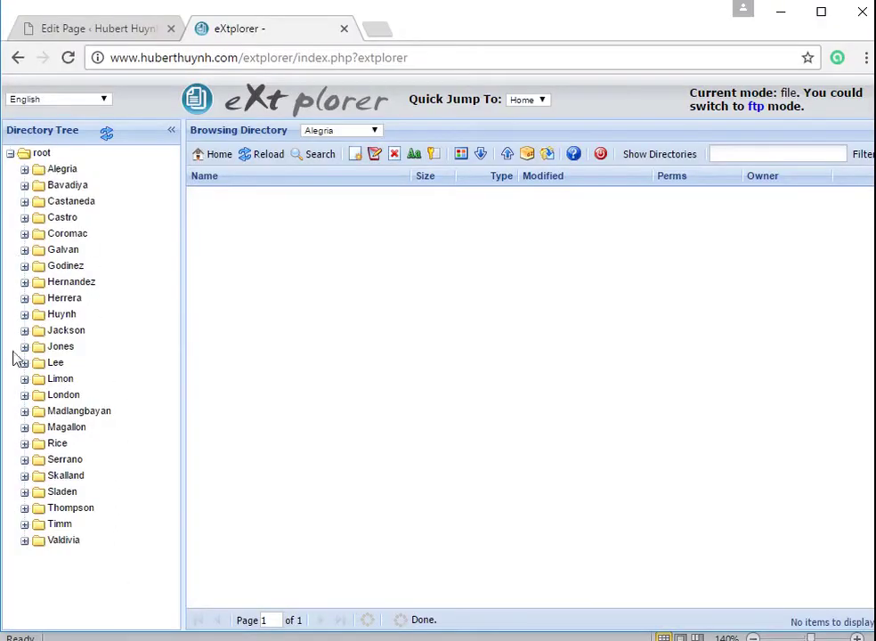
- Open the Huynh folder and delete about.html, contact.html and index.html, confirming each deletion
{"action": "left_click", "coordinate": [64, 317]}
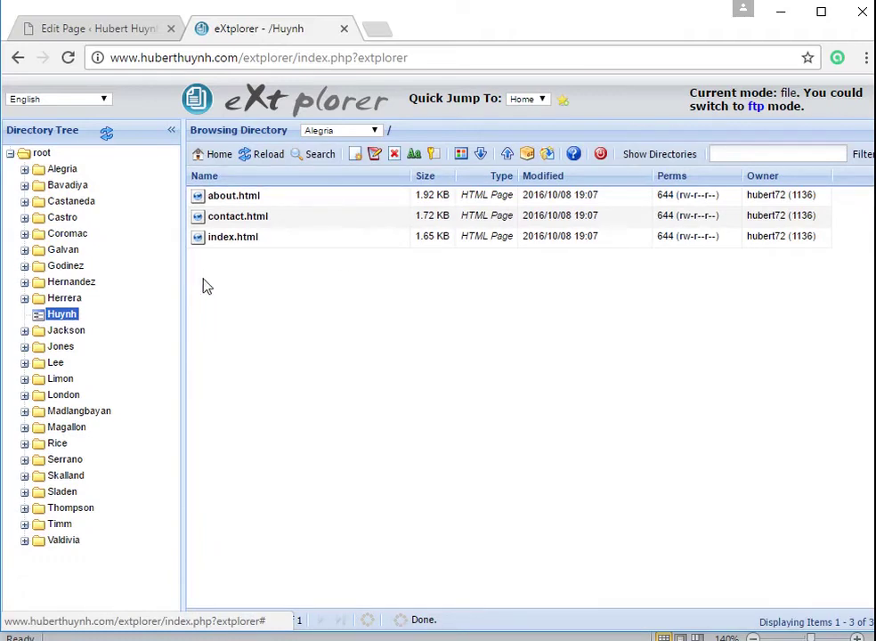
{"action": "left_click", "coordinate": [255, 200]}
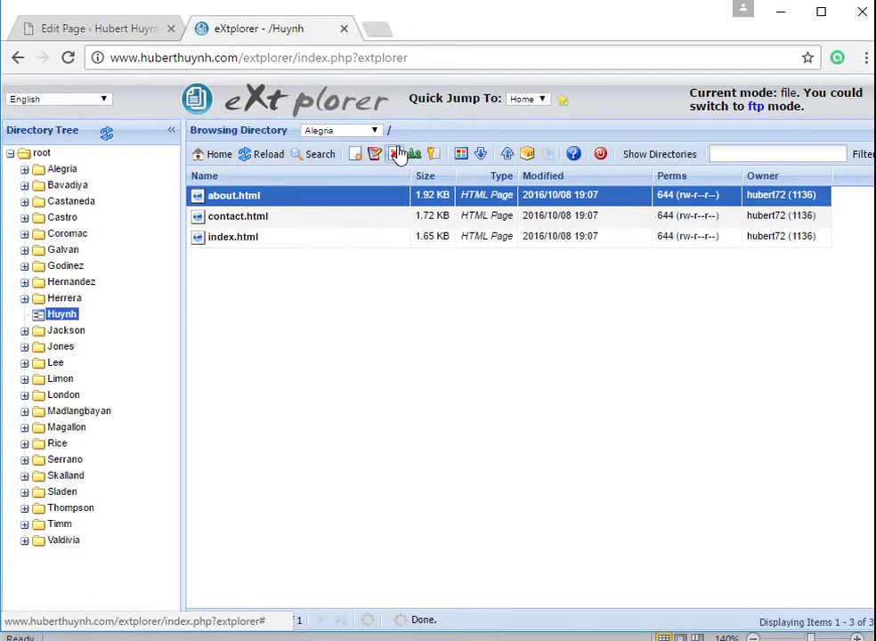
{"action": "left_click", "coordinate": [395, 153]}
{"action": "left_click", "coordinate": [414, 374]}
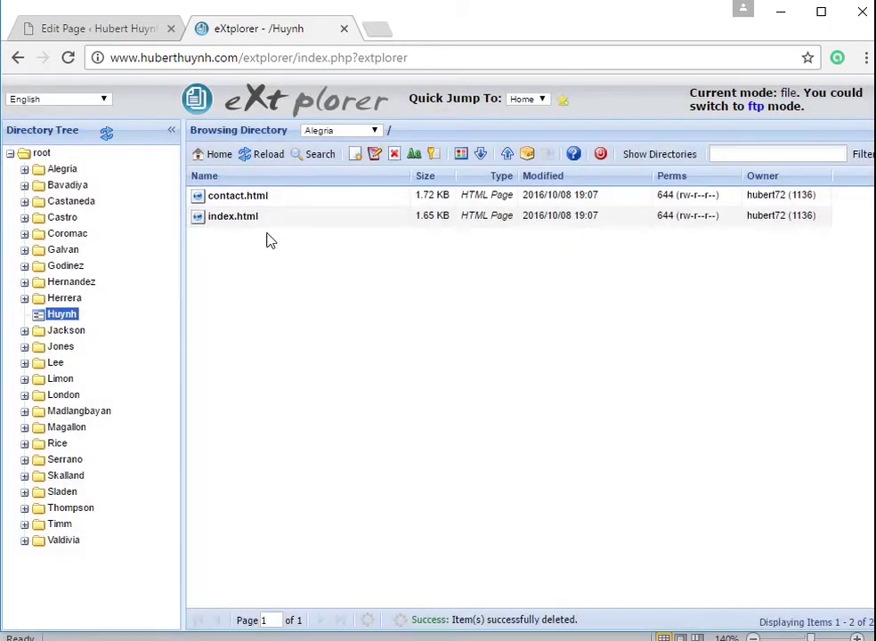
{"action": "left_click", "coordinate": [247, 205]}
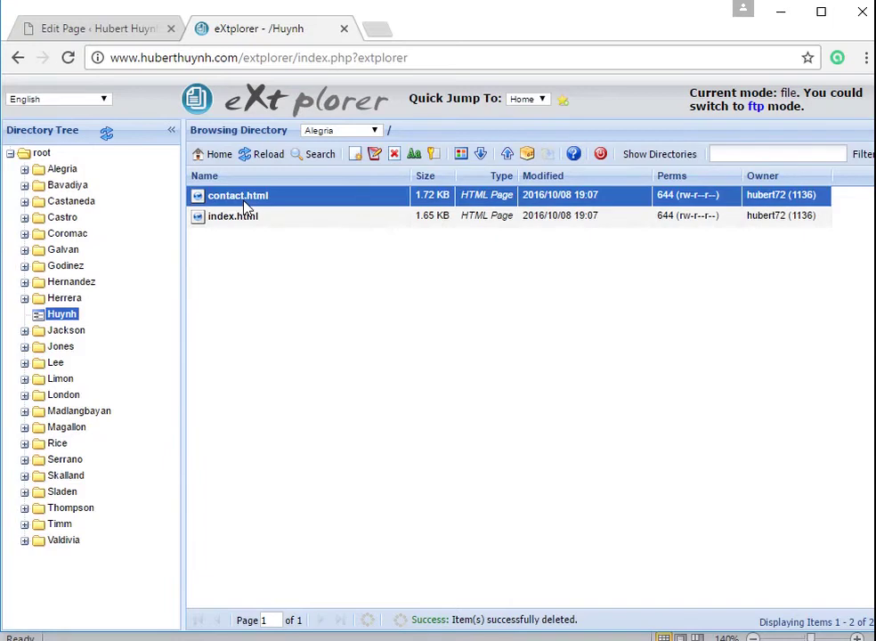
{"action": "left_click", "coordinate": [395, 154]}
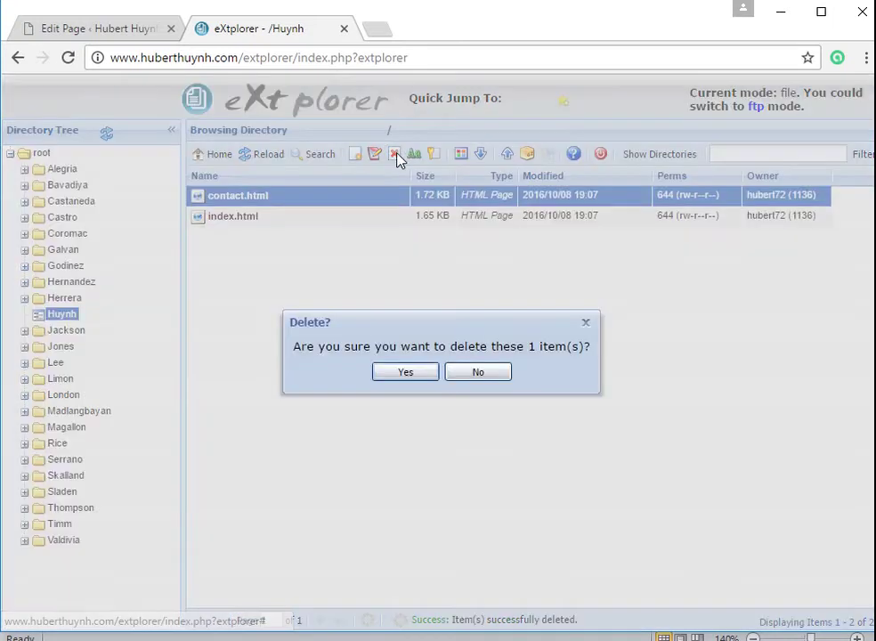
{"action": "left_click", "coordinate": [409, 374]}
{"action": "left_click", "coordinate": [249, 199]}
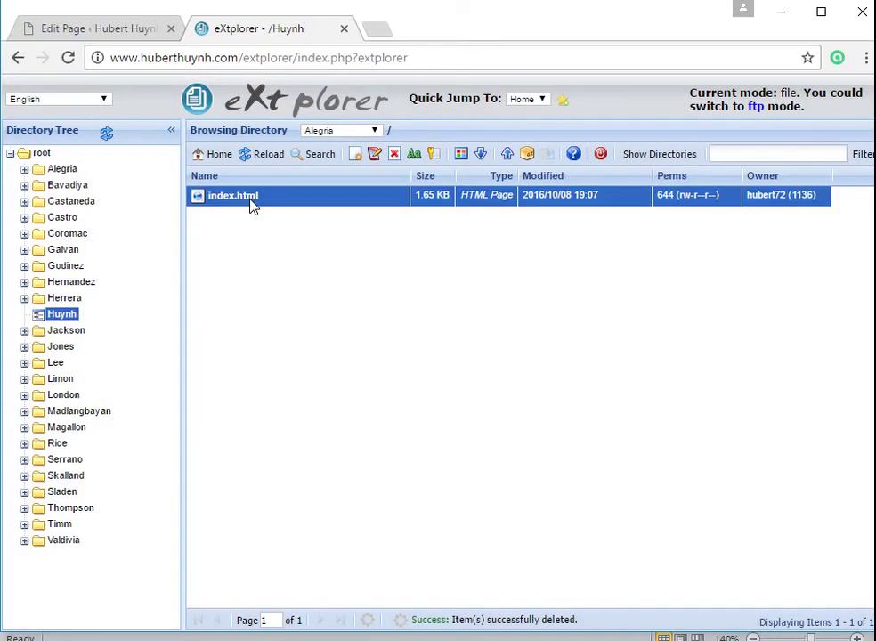
{"action": "left_click", "coordinate": [393, 156]}
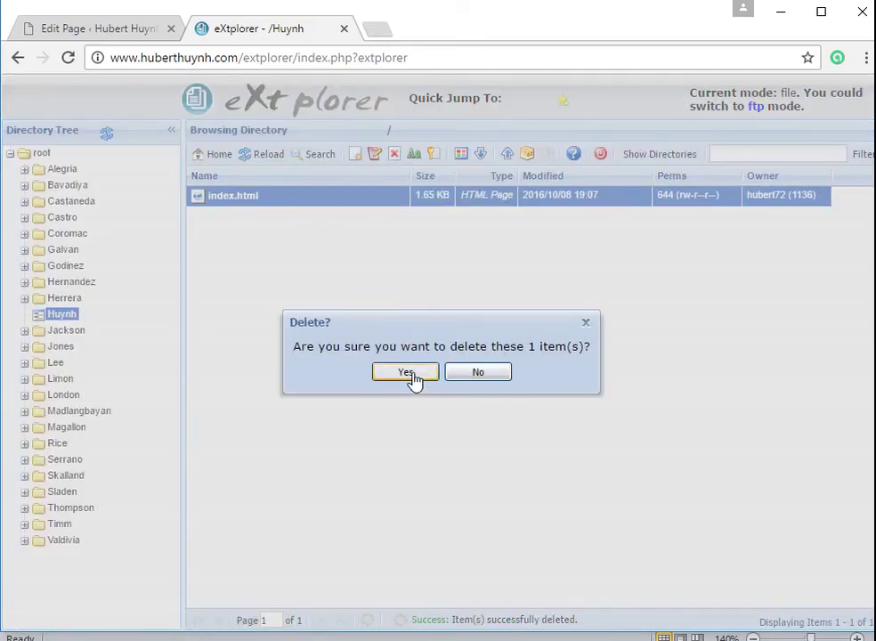
{"action": "left_click", "coordinate": [405, 373]}
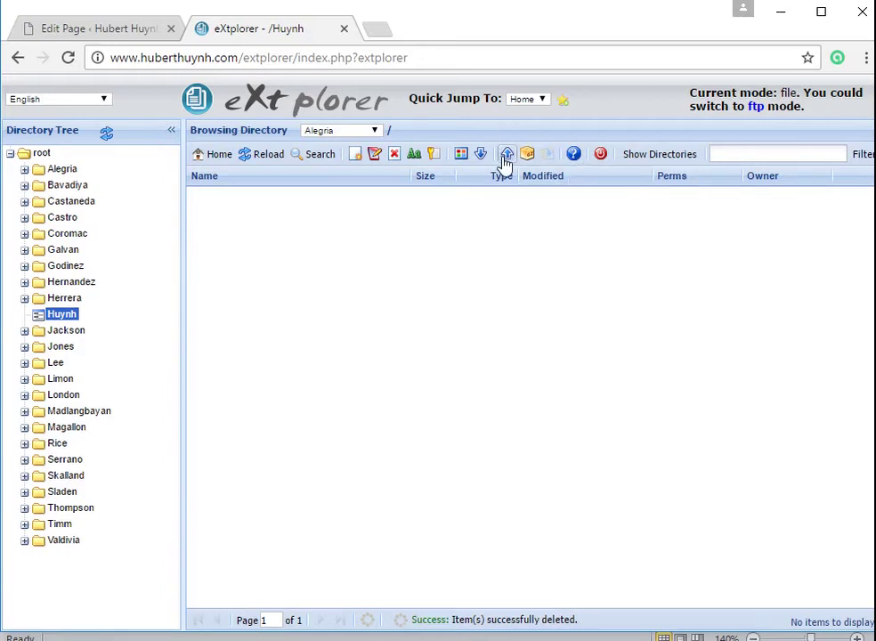
{"action": "mouse_move", "coordinate": [125, 639]}
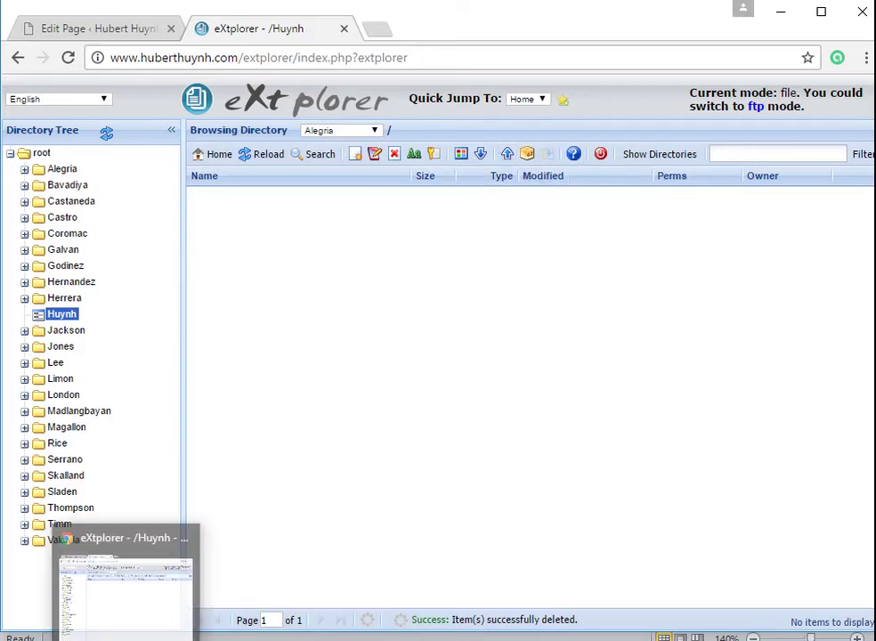
{"action": "left_click", "coordinate": [226, 638]}
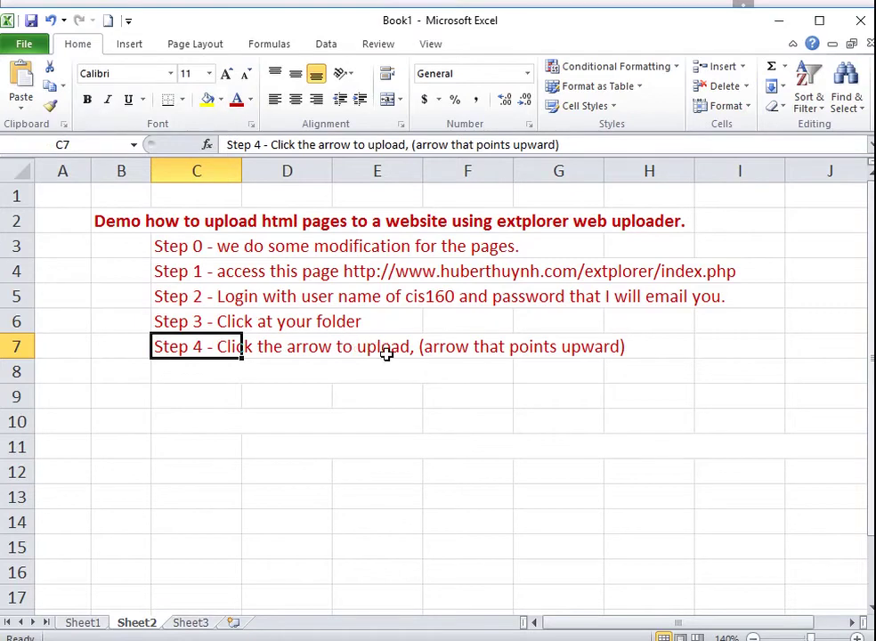
- Return to the browser showing eXtplorer's now-empty Huynh folder
{"action": "key", "text": "alt+Tab"}
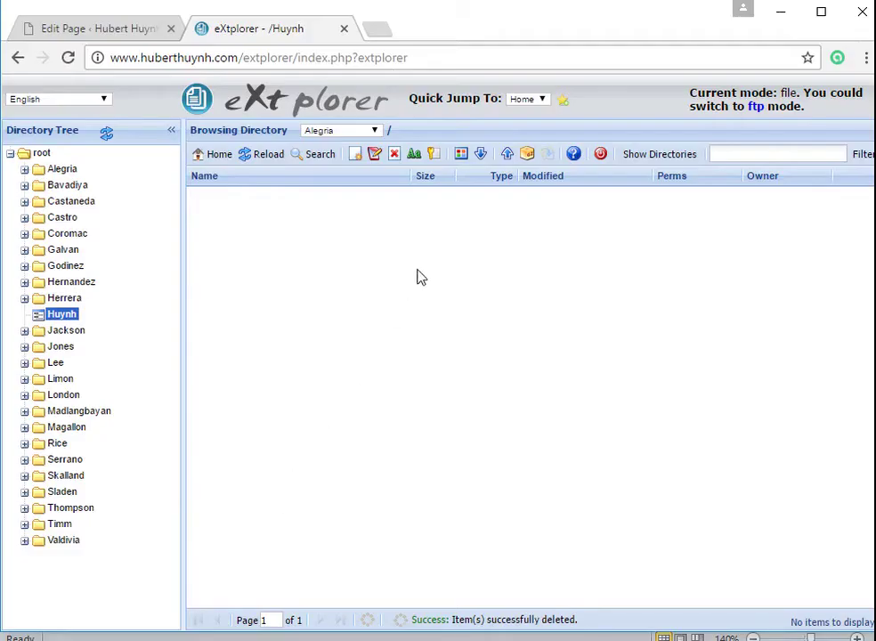
- Enlarge the upload form and choose index.html from solutions\menu-demo as File 1
{"action": "left_click", "coordinate": [507, 155]}
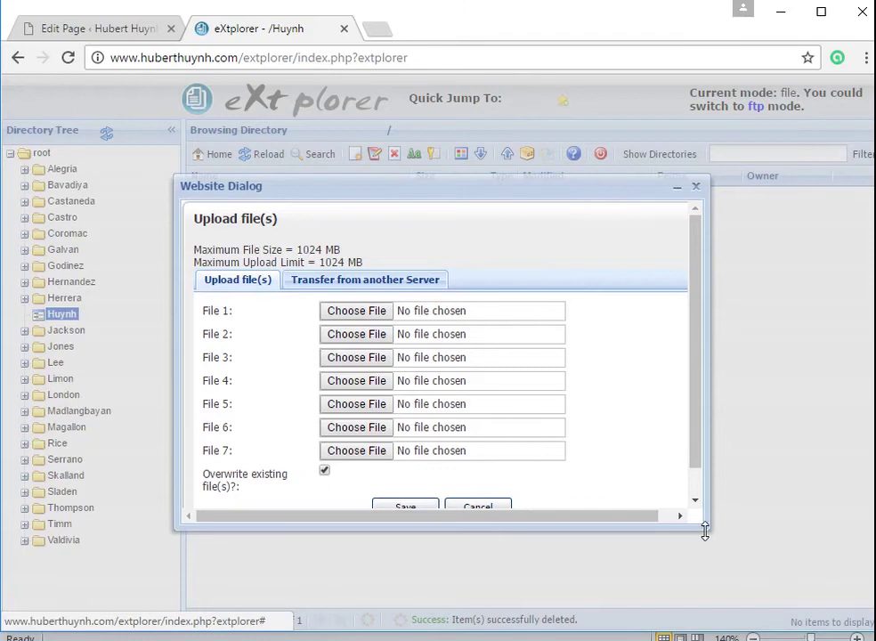
{"action": "left_click_drag", "start_coordinate": [703, 530], "coordinate": [734, 556]}
{"action": "left_click", "coordinate": [375, 312]}
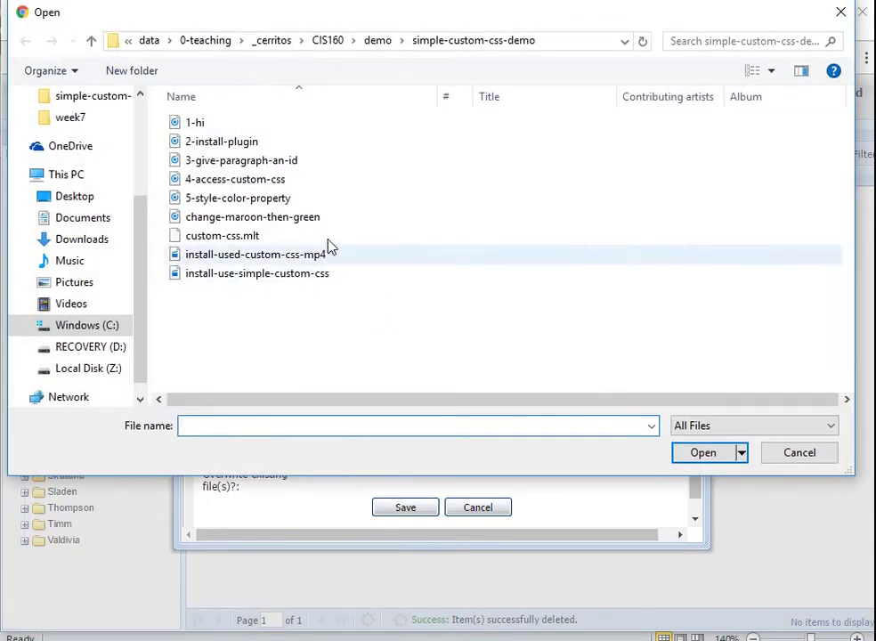
{"action": "left_click", "coordinate": [320, 47]}
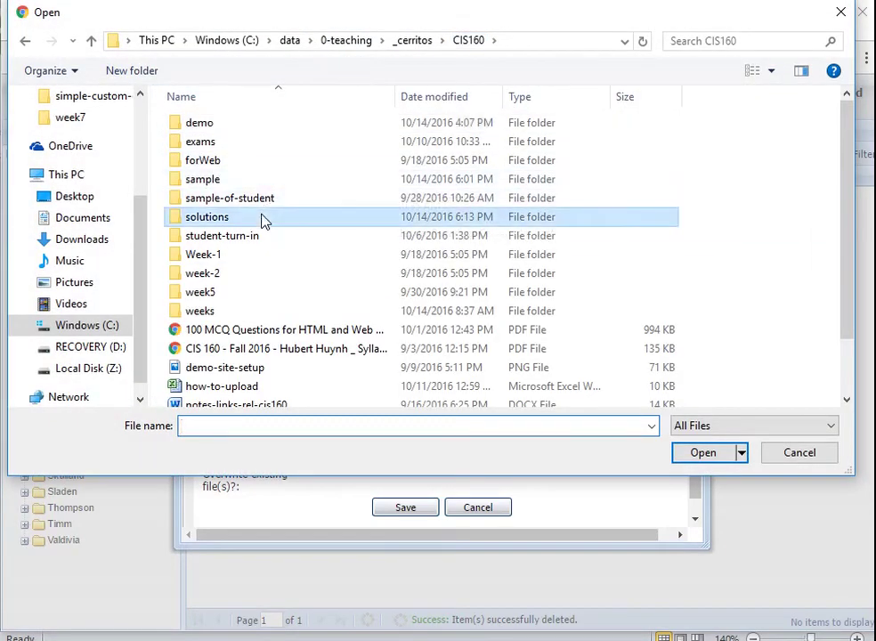
{"action": "double_click", "coordinate": [262, 219]}
{"action": "double_click", "coordinate": [241, 131]}
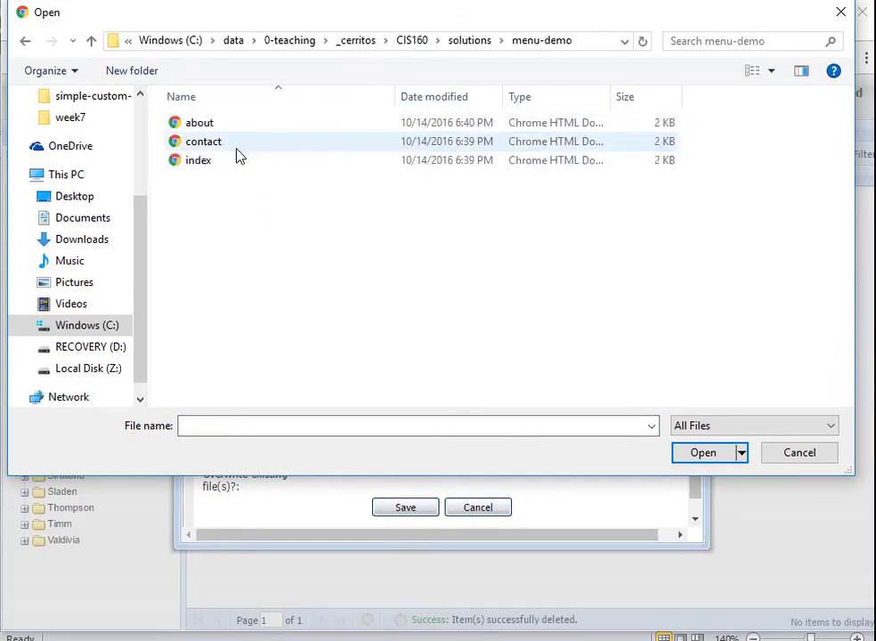
{"action": "left_click", "coordinate": [235, 161]}
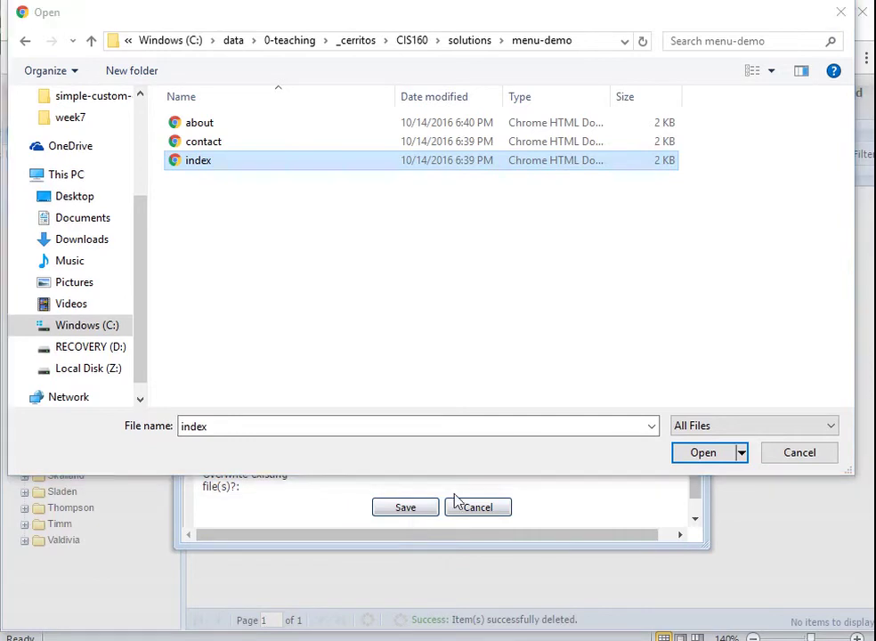
{"action": "left_click", "coordinate": [709, 454]}
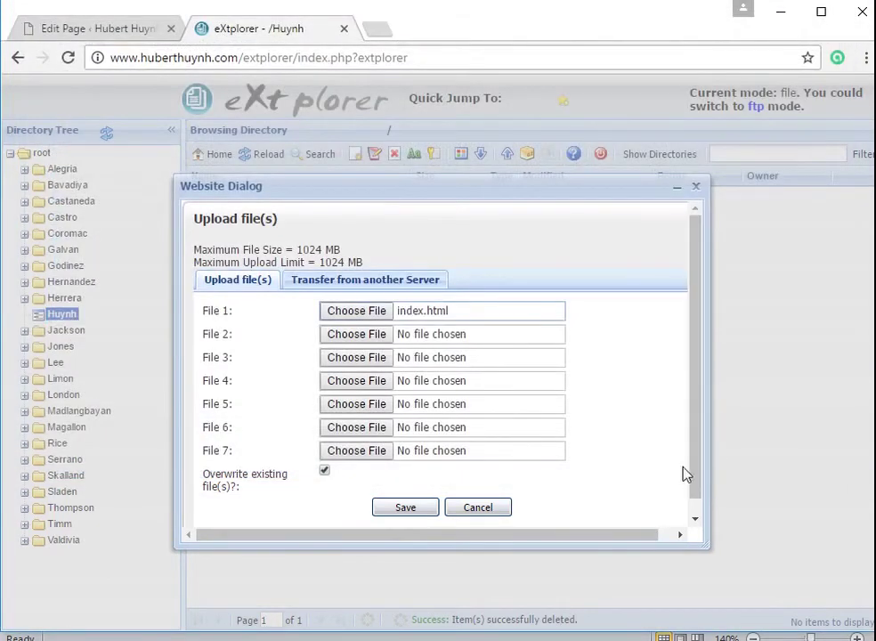
- Choose contact.html as File 2 and about.html as File 3
{"action": "left_click", "coordinate": [357, 336]}
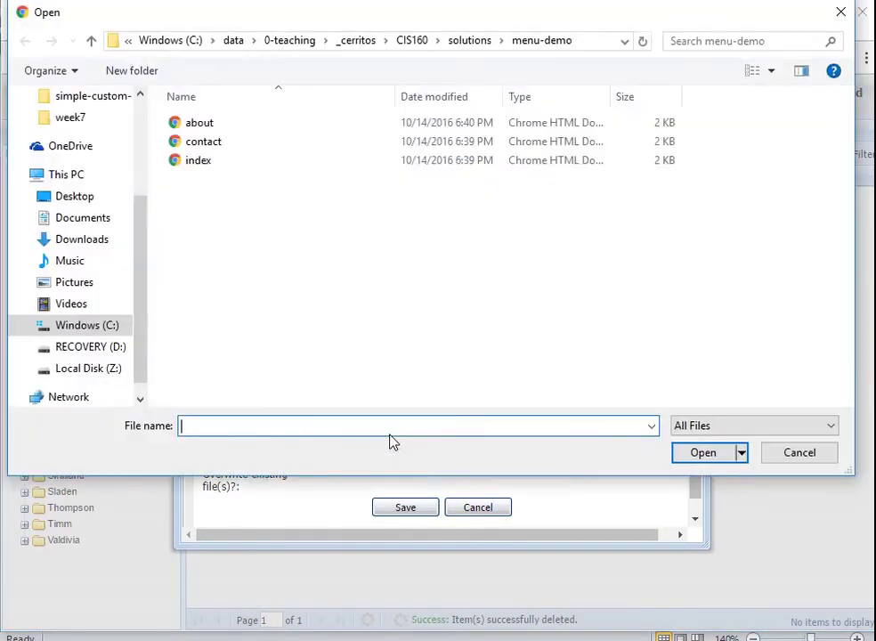
{"action": "left_click", "coordinate": [221, 142]}
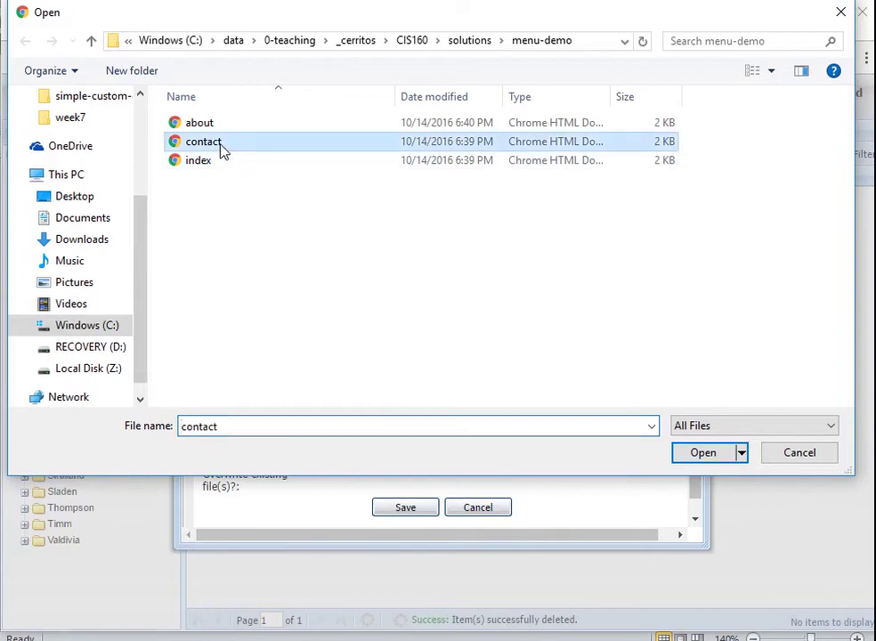
{"action": "left_click", "coordinate": [696, 454]}
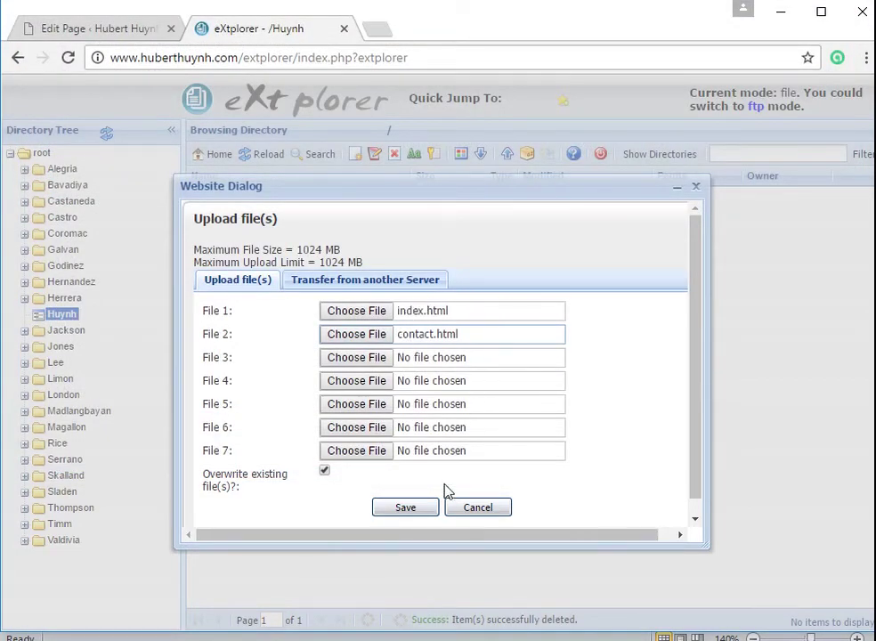
{"action": "left_click", "coordinate": [375, 355]}
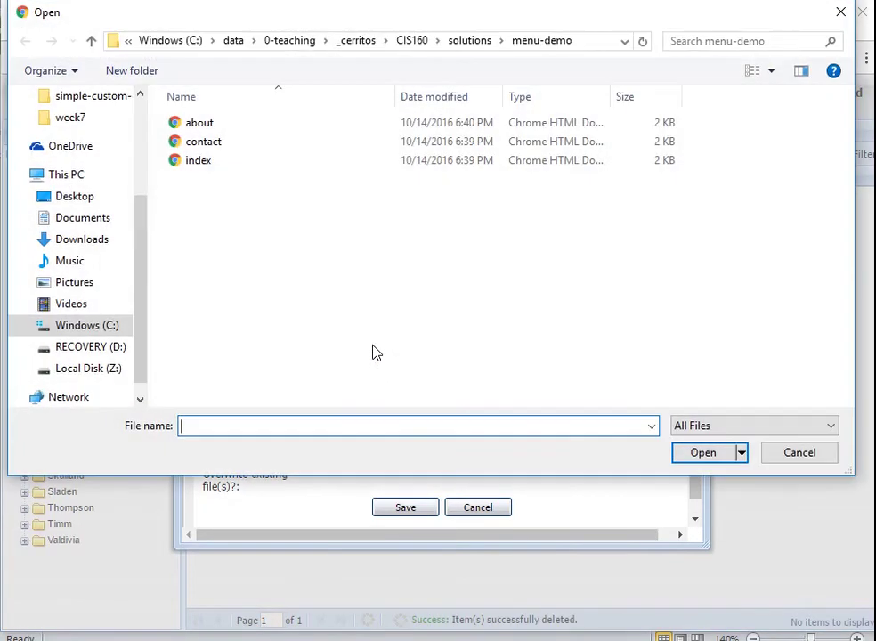
{"action": "left_click", "coordinate": [214, 125]}
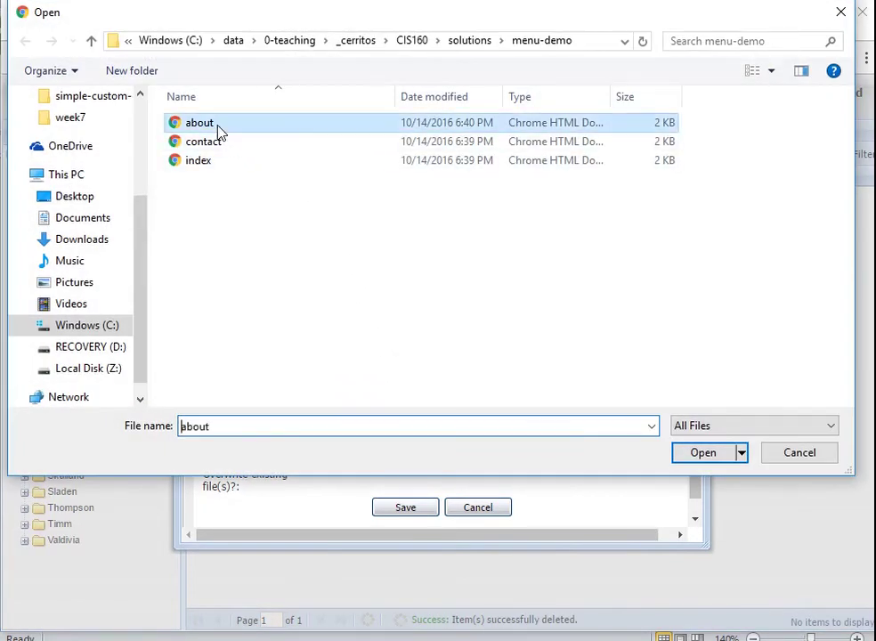
{"action": "left_click", "coordinate": [710, 459]}
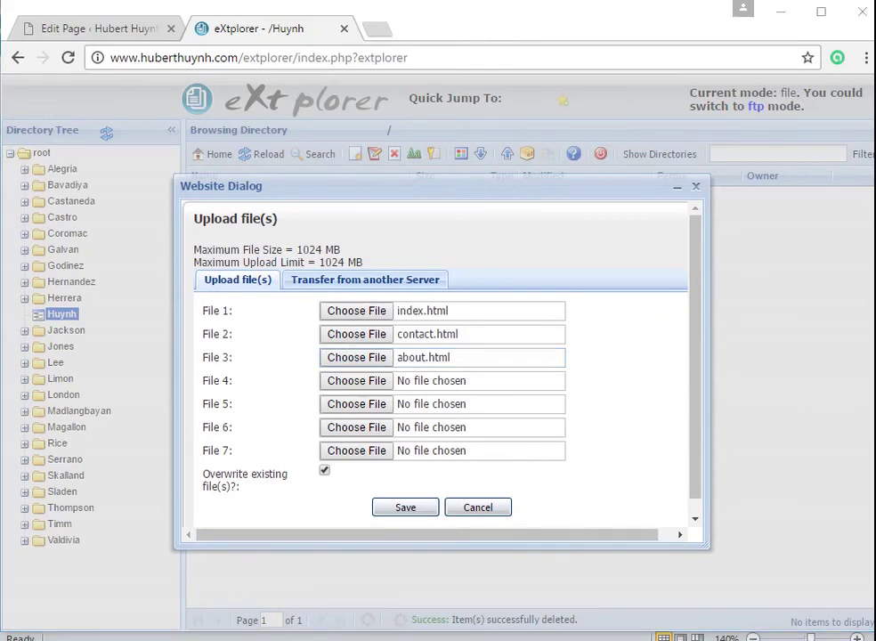
- In the Excel instructions workbook, turn the Step 5 note in C8 red
{"action": "left_click", "coordinate": [303, 635]}
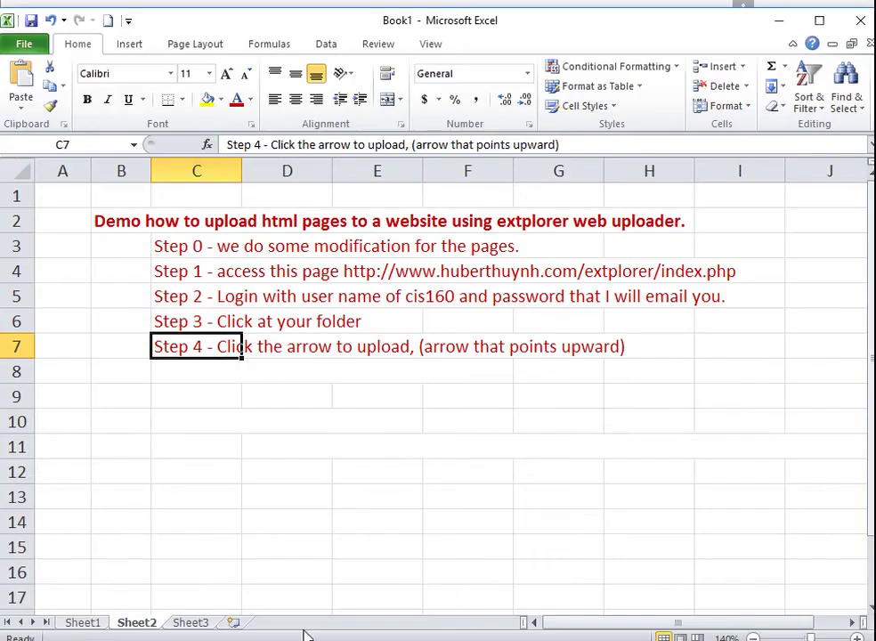
{"action": "left_click", "coordinate": [209, 373]}
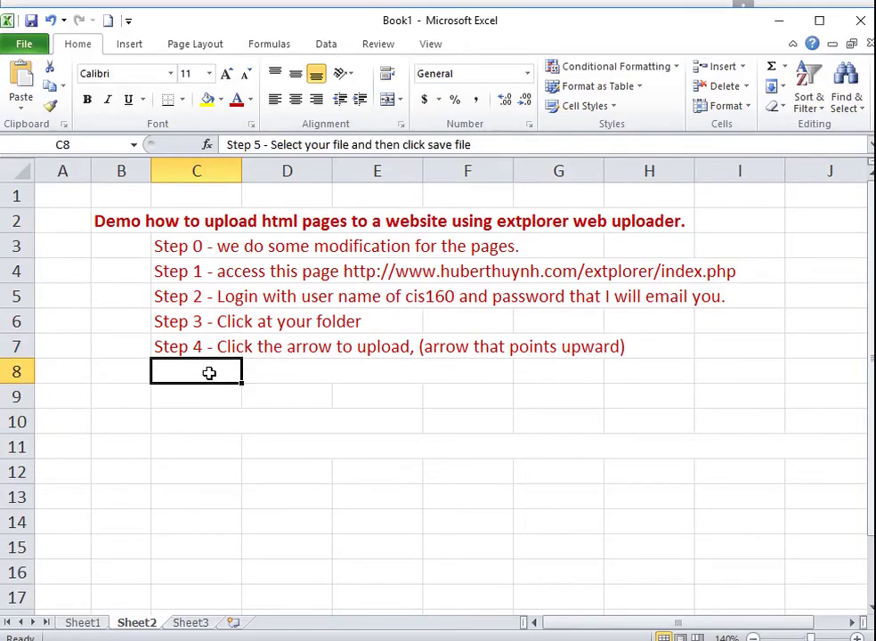
{"action": "left_click", "coordinate": [237, 100]}
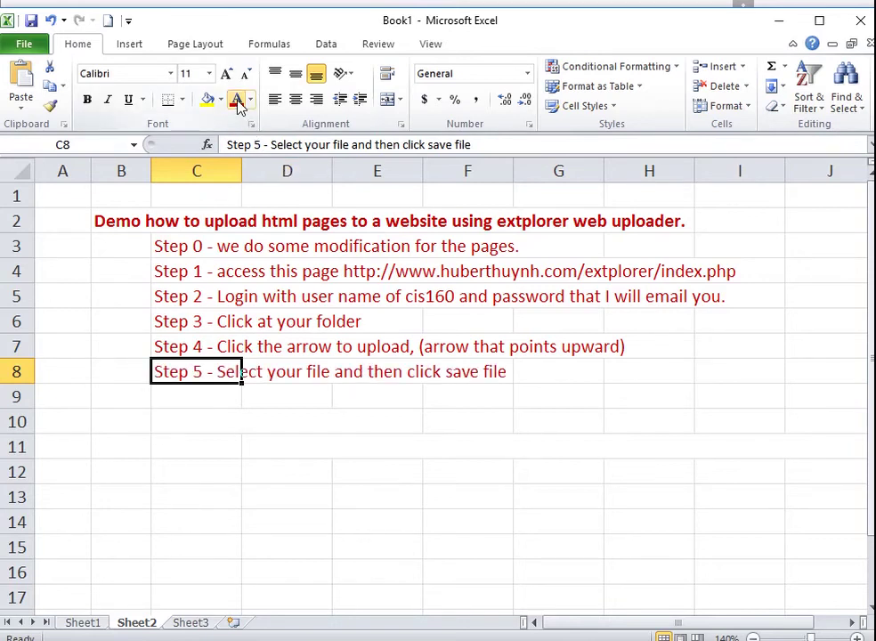
{"action": "left_click", "coordinate": [226, 400]}
- Upload the three chosen pages to the Huynh folder in eXtplorer
{"action": "key", "text": "alt+Tab"}
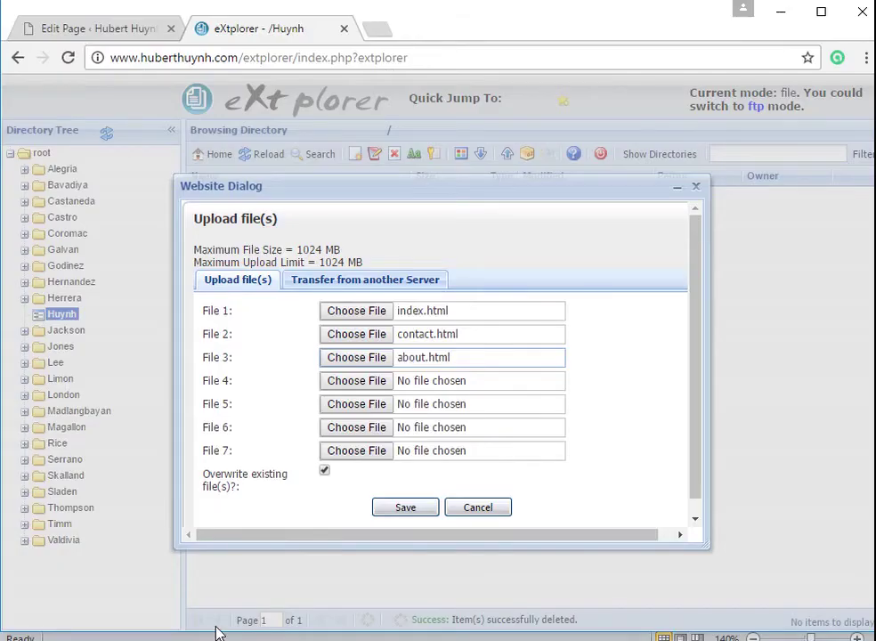
{"action": "left_click", "coordinate": [407, 511]}
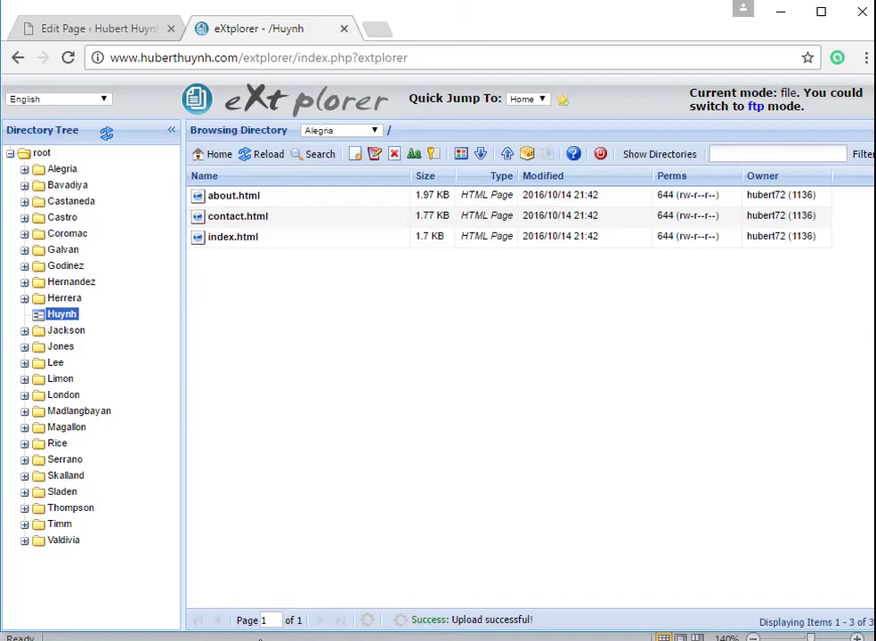
{"action": "left_click", "coordinate": [260, 638]}
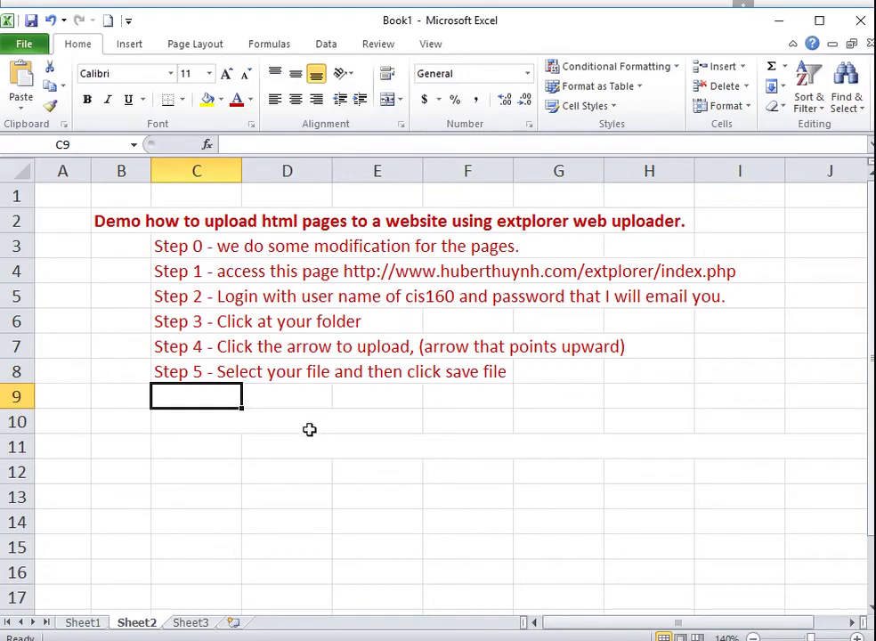
- Color the D11 page URL red and enter 'My lastname is Huynh' in E13
{"action": "left_click", "coordinate": [244, 424]}
{"action": "left_click", "coordinate": [189, 420]}
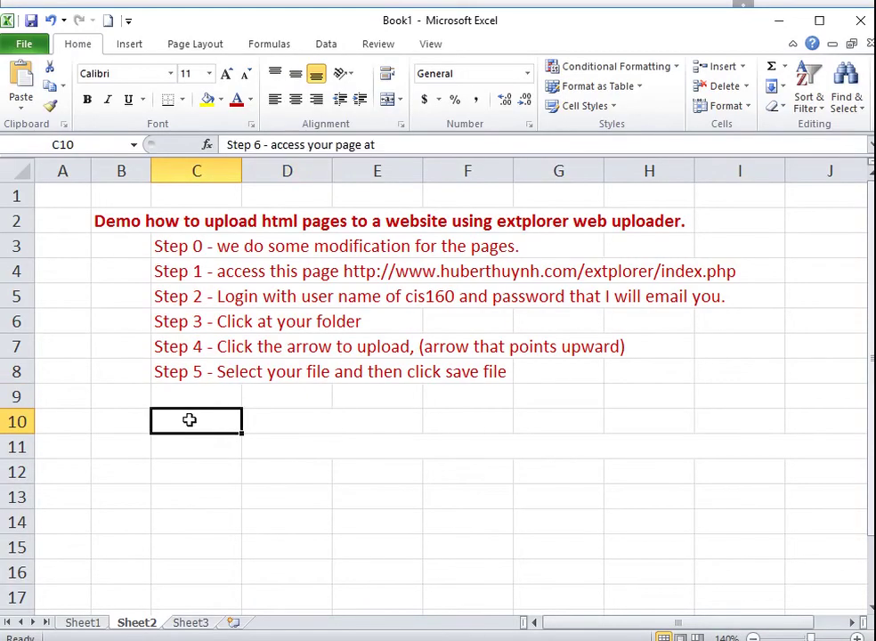
{"action": "left_click", "coordinate": [265, 394]}
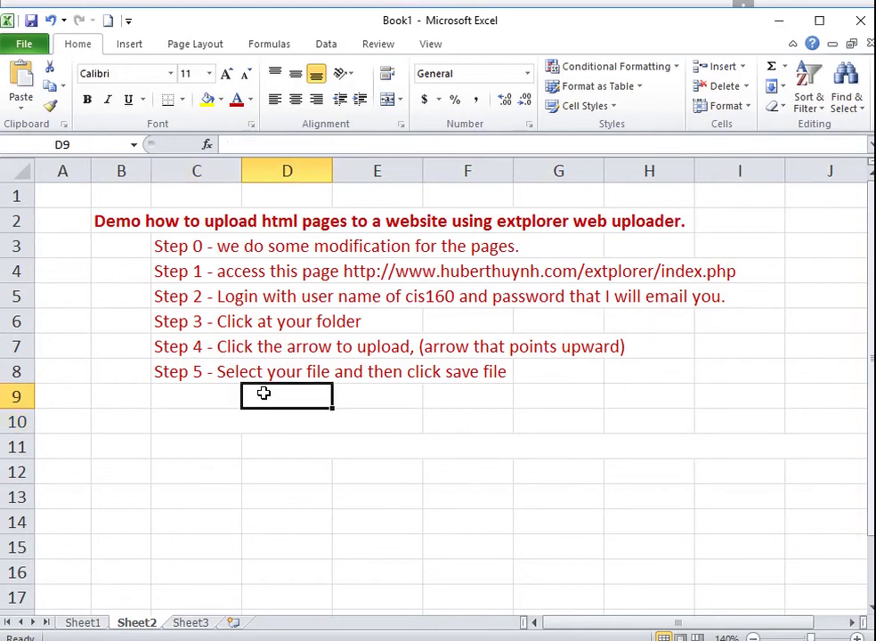
{"action": "left_click", "coordinate": [256, 448]}
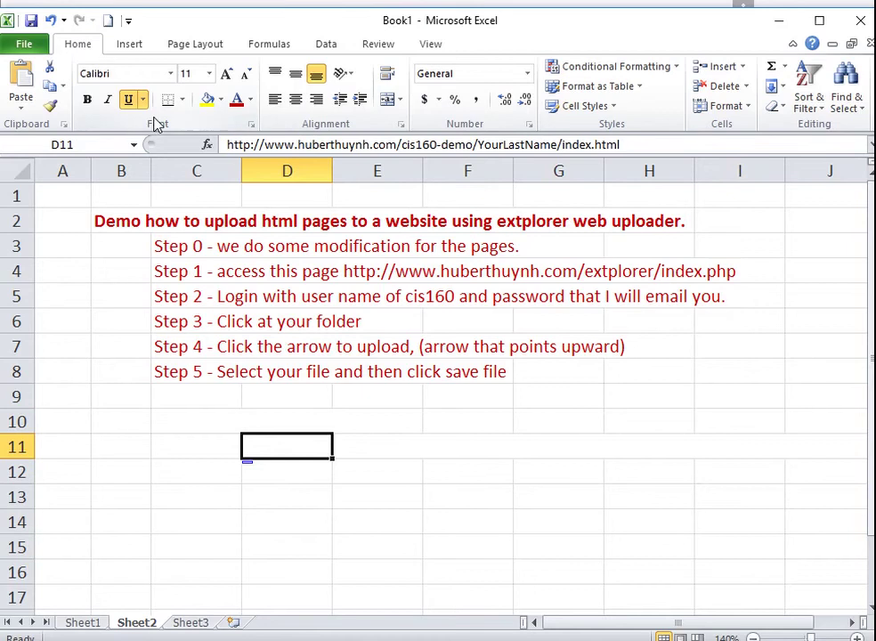
{"action": "left_click", "coordinate": [237, 101]}
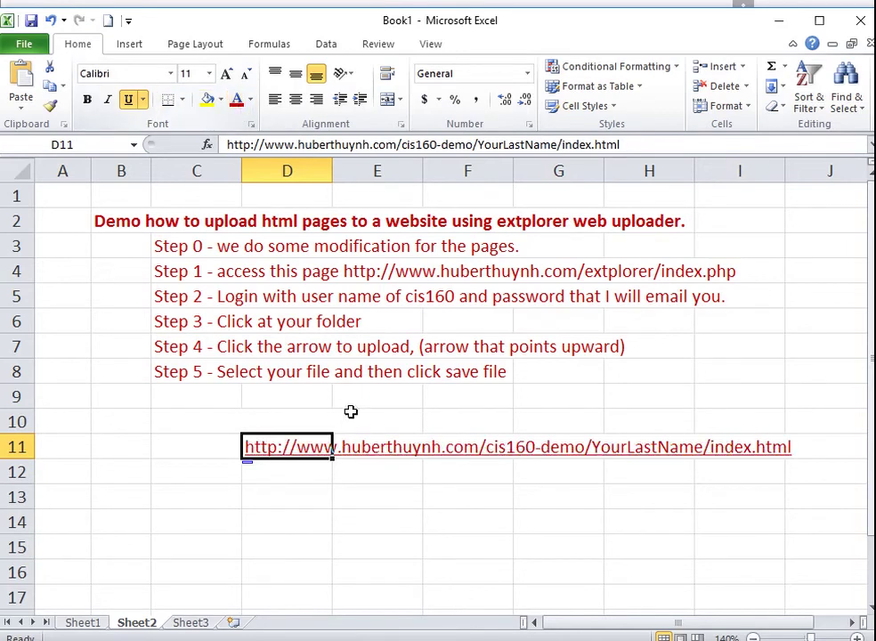
{"action": "left_click", "coordinate": [399, 502]}
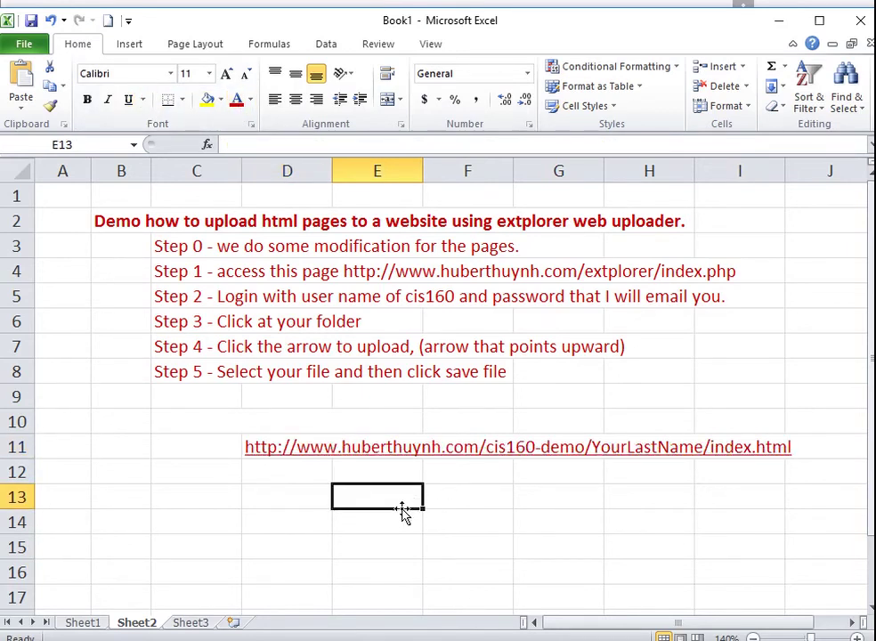
{"action": "type", "text": "My"}
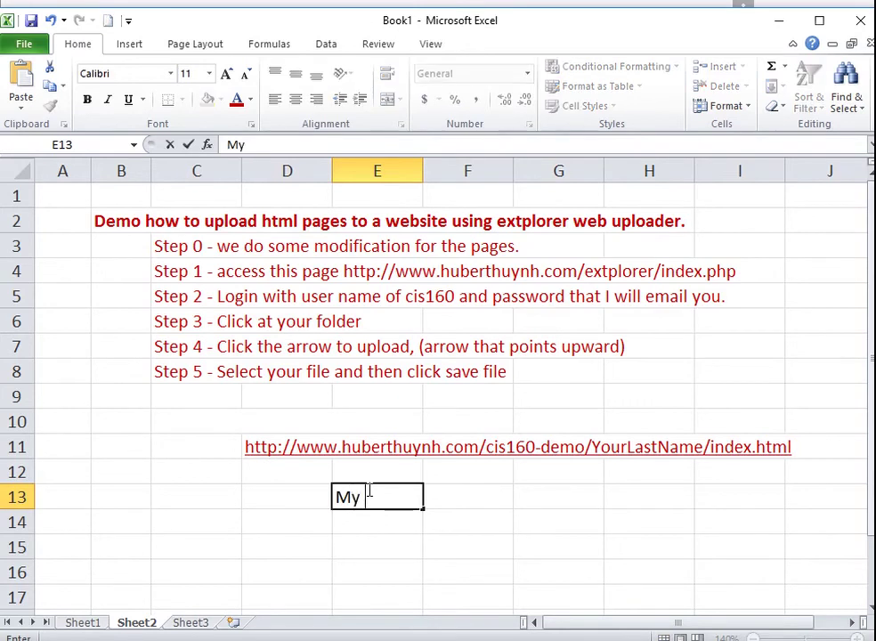
{"action": "type", "text": " lastn"}
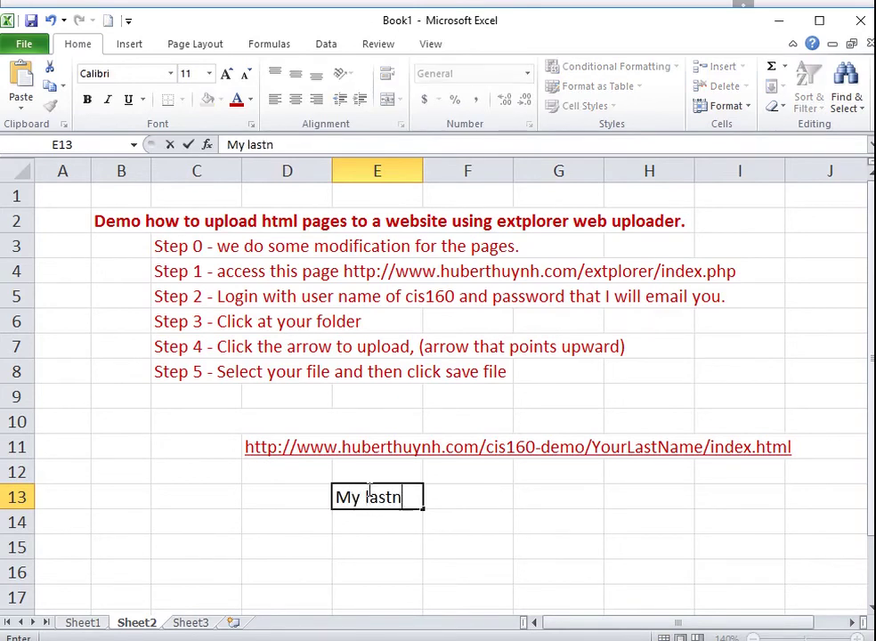
{"action": "type", "text": "ame is"}
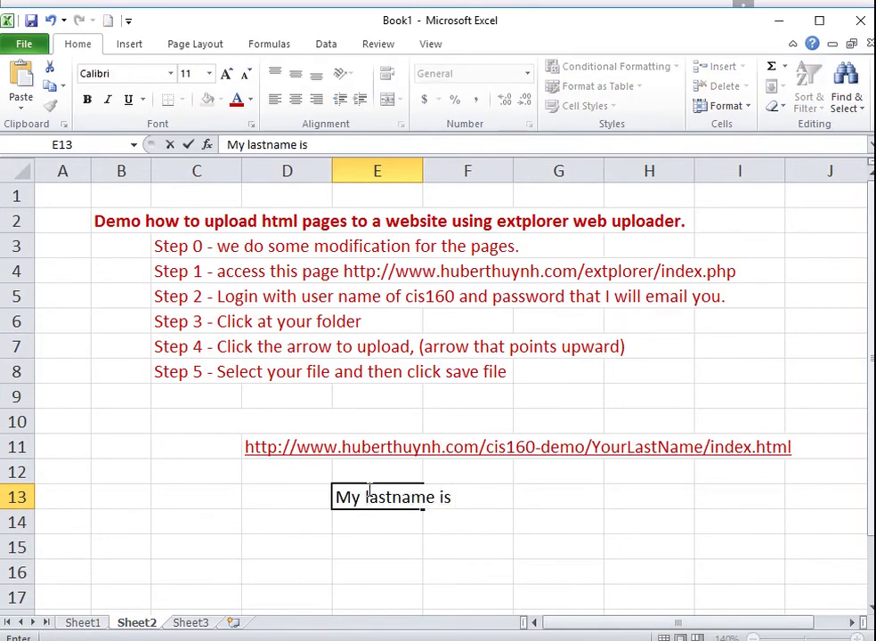
{"action": "type", "text": " Huynh"}
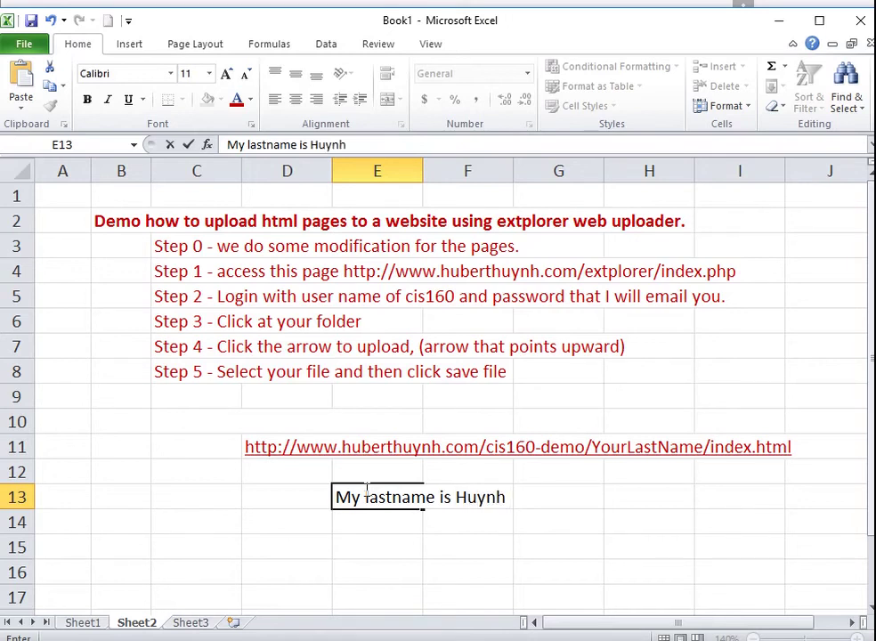
{"action": "left_click", "coordinate": [269, 488]}
- Try the D11 sample link, dismiss the 404 error, and copy the full sample URL
{"action": "left_click", "coordinate": [265, 449]}
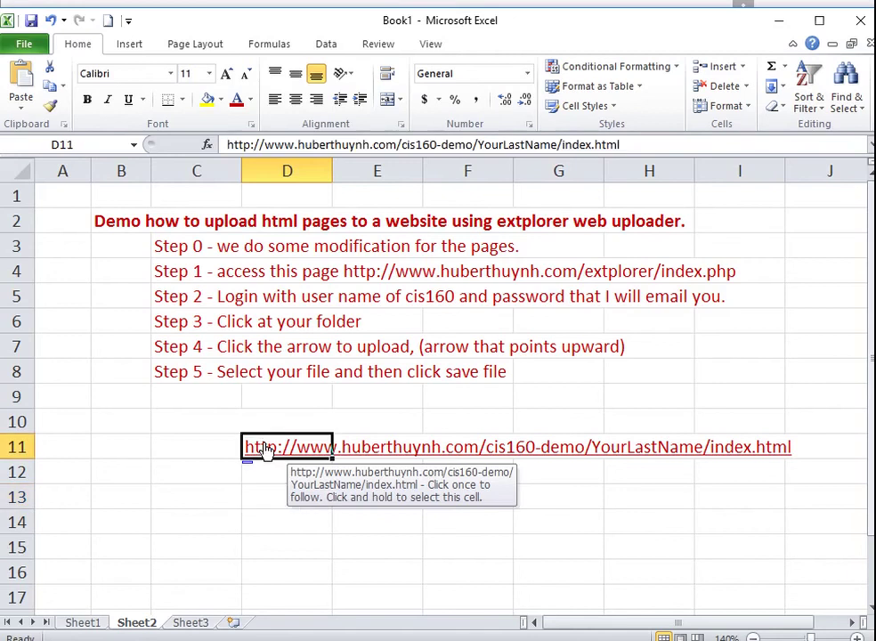
{"action": "left_click", "coordinate": [265, 449]}
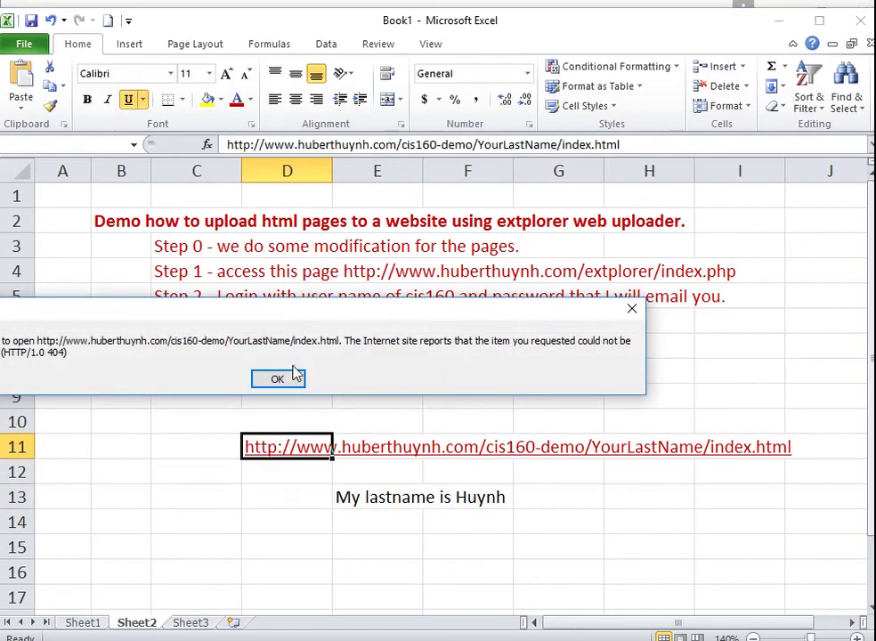
{"action": "left_click", "coordinate": [292, 377]}
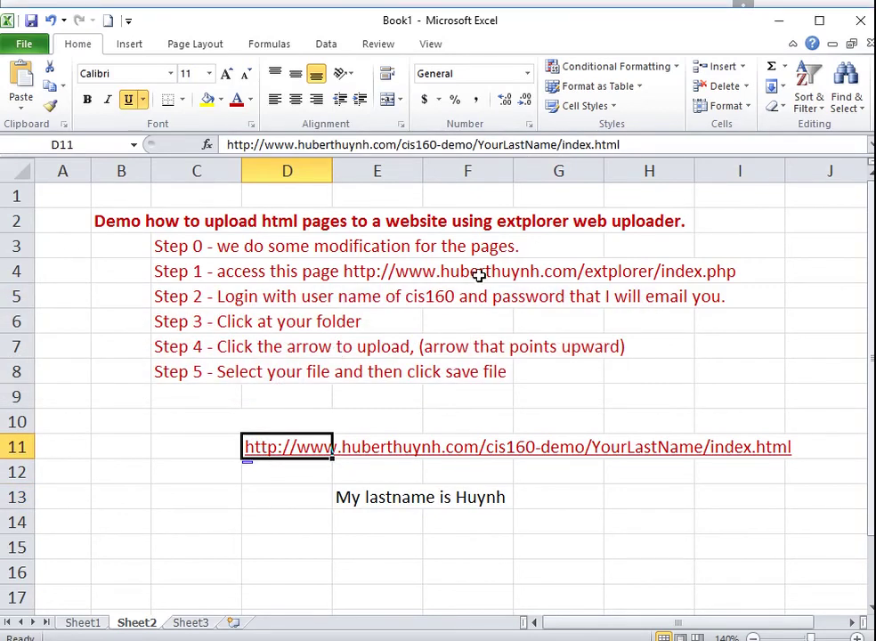
{"action": "left_click", "coordinate": [626, 147]}
{"action": "left_click_drag", "start_coordinate": [625, 146], "coordinate": [420, 148]}
{"action": "left_click", "coordinate": [216, 151]}
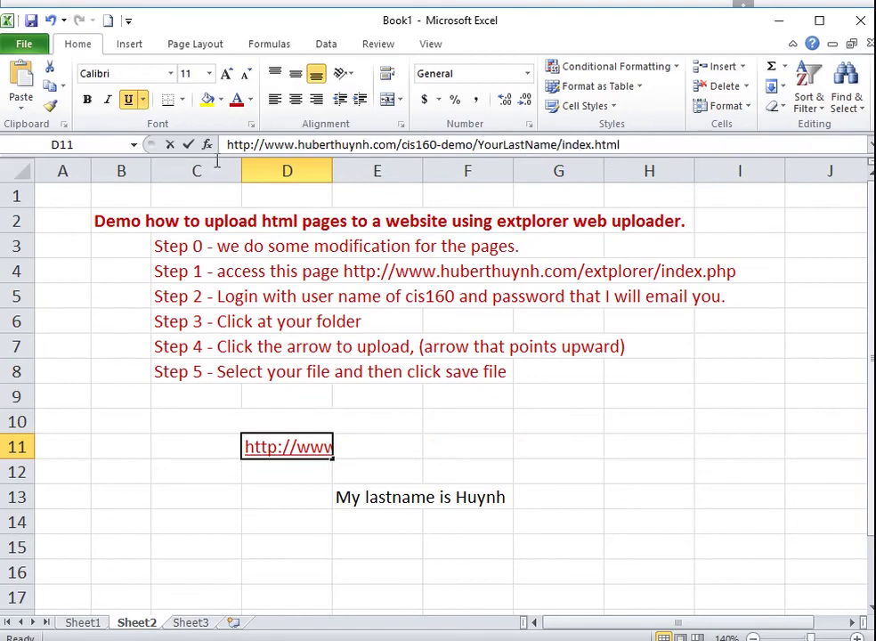
{"action": "key", "text": "shift+End"}
{"action": "key", "text": "ctrl+c"}
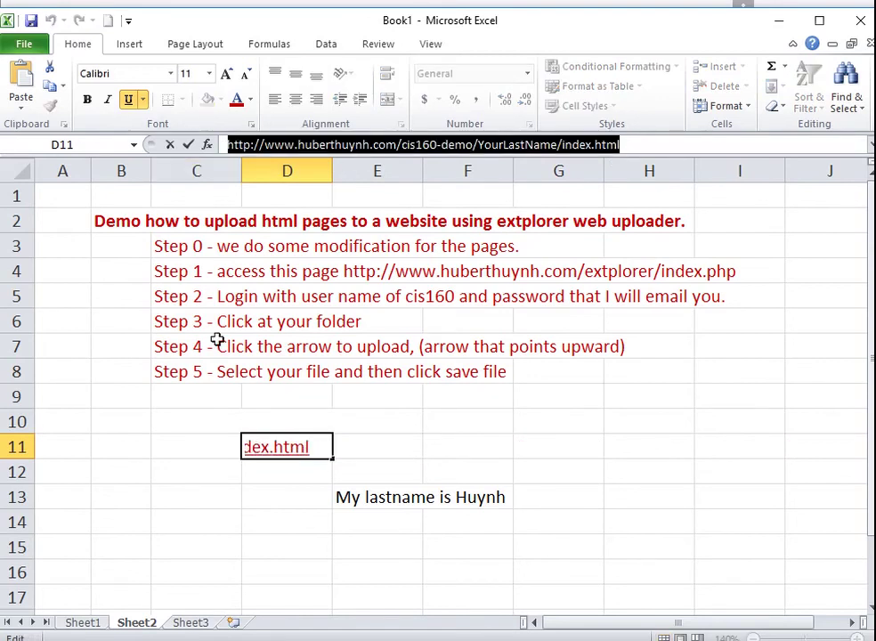
{"action": "key", "text": "alt+Tab"}
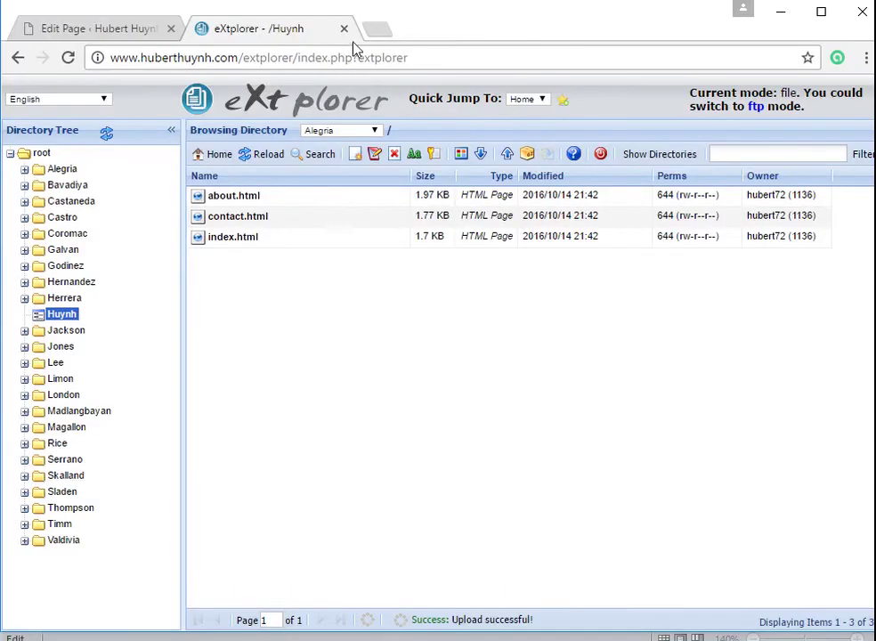
- Load the pasted sample URL in a new tab with YourLastName replaced by Huynh
{"action": "left_click", "coordinate": [378, 31]}
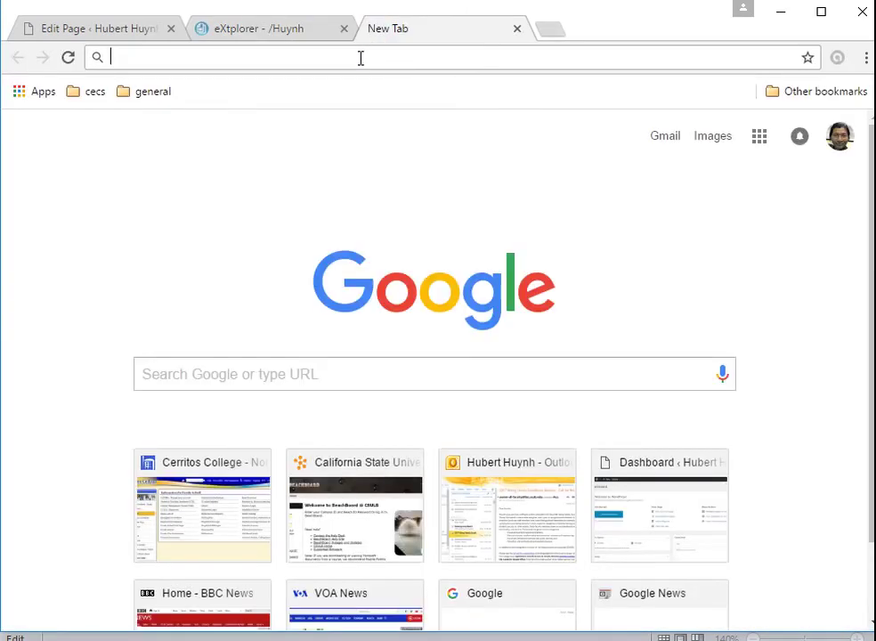
{"action": "key", "text": "ctrl+v"}
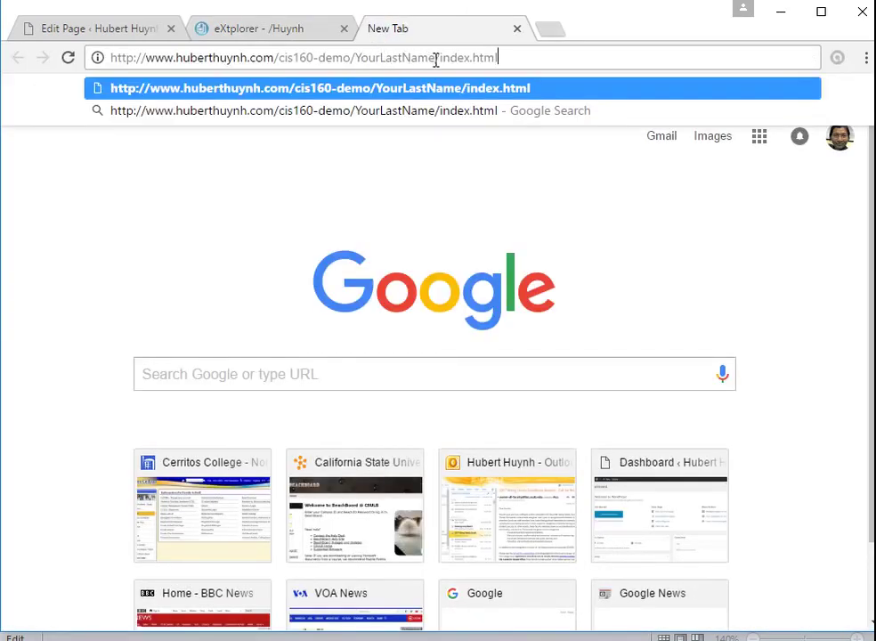
{"action": "key", "text": "BackSpace"}
{"action": "key", "text": "BackSpace"}
{"action": "key", "text": "BackSpace"}
{"action": "key", "text": "BackSpace"}
{"action": "key", "text": "BackSpace"}
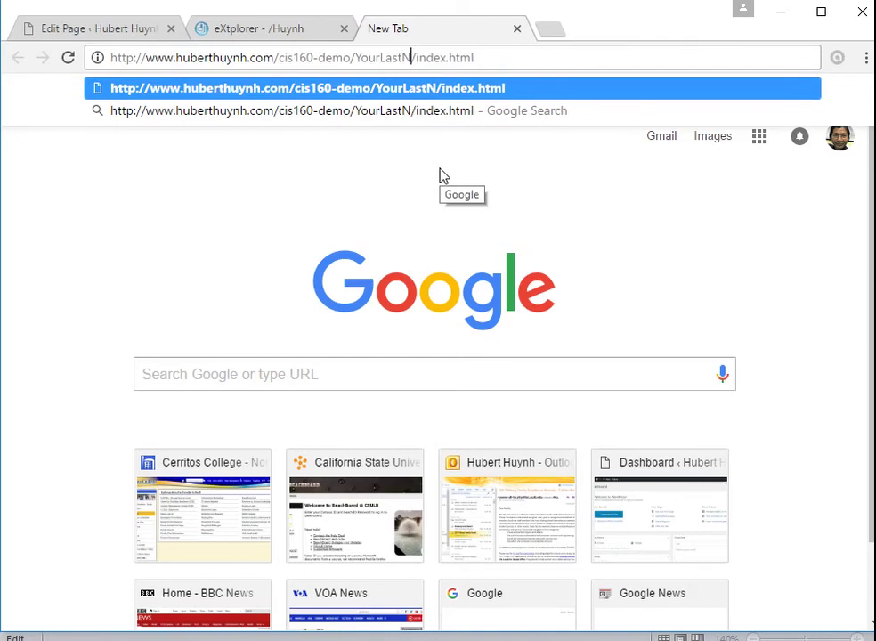
{"action": "key", "text": "BackSpace"}
{"action": "key", "text": "BackSpace"}
{"action": "key", "text": "BackSpace"}
{"action": "key", "text": "BackSpace"}
{"action": "key", "text": "BackSpace"}
{"action": "key", "text": "BackSpace"}
{"action": "key", "text": "BackSpace"}
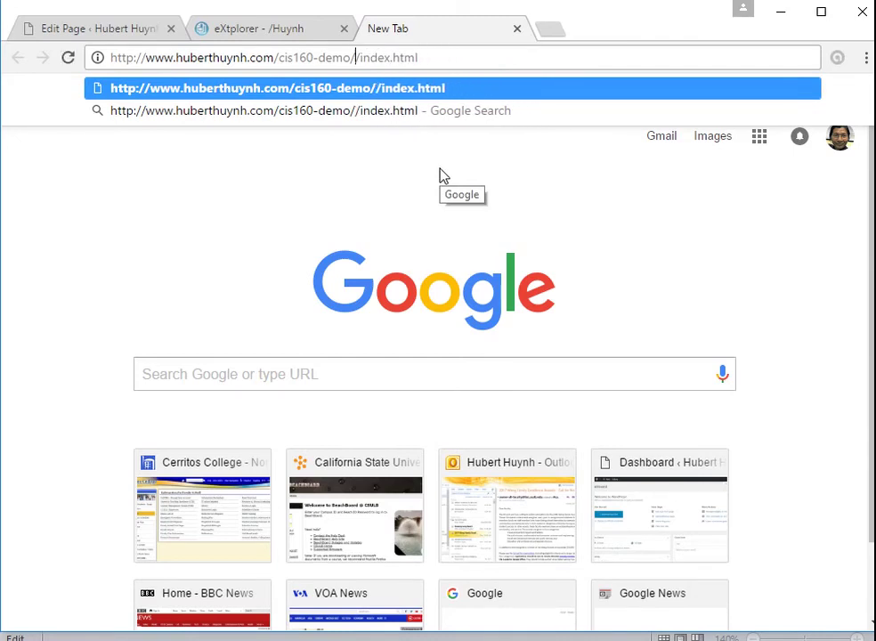
{"action": "type", "text": "Huynh"}
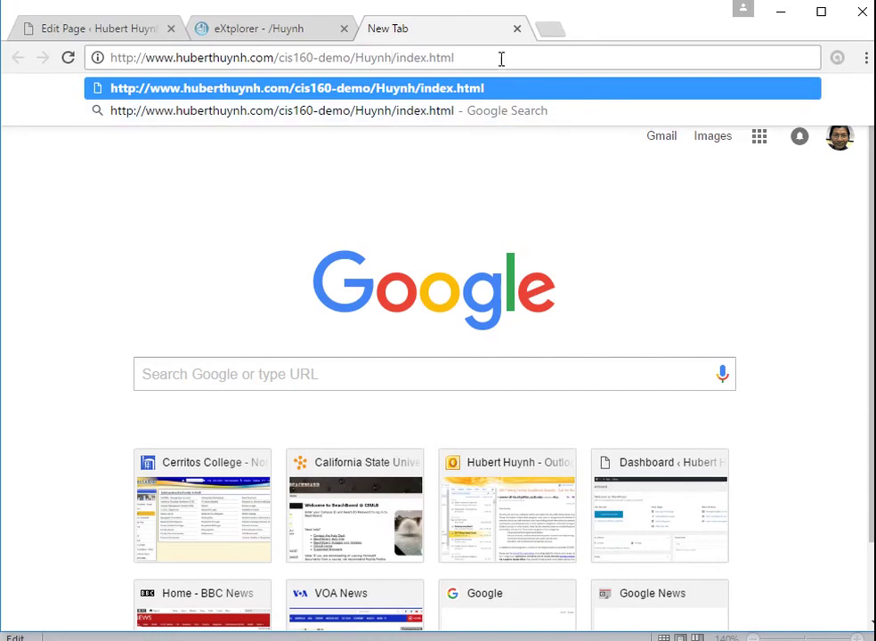
{"action": "key", "text": "Return"}
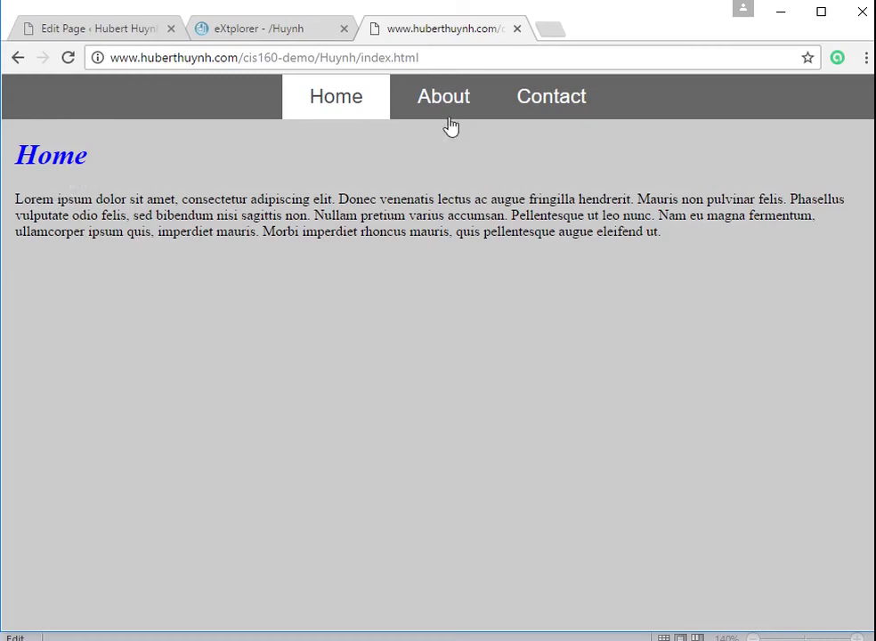
- Browse the live About, Contact, then About pages through the site's navigation links
{"action": "left_click", "coordinate": [453, 101]}
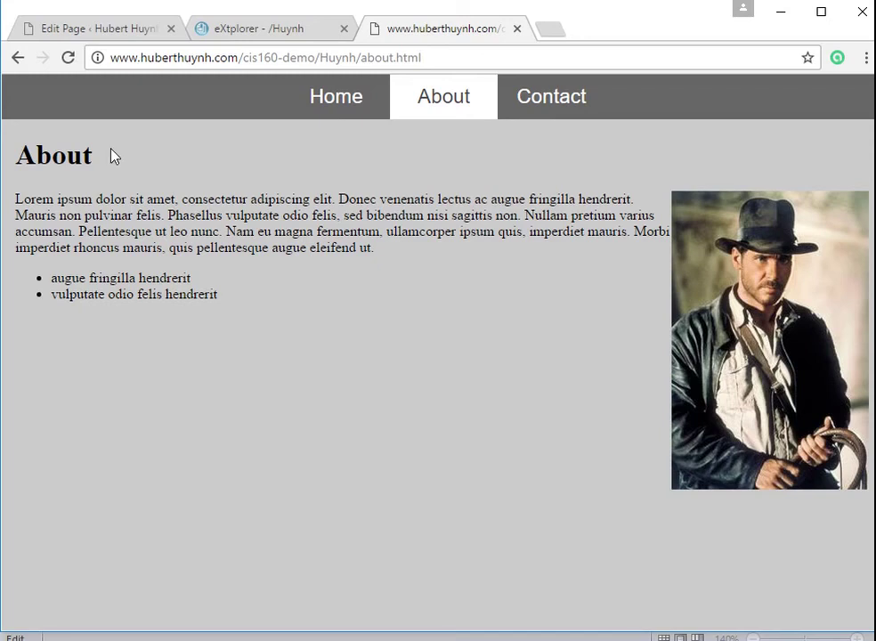
{"action": "left_click", "coordinate": [541, 103]}
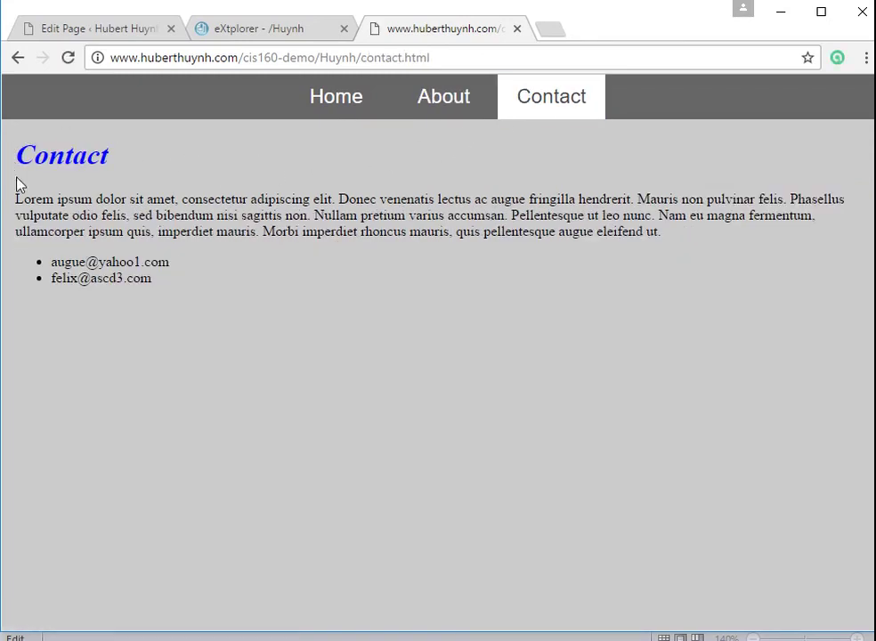
{"action": "left_click", "coordinate": [444, 95]}
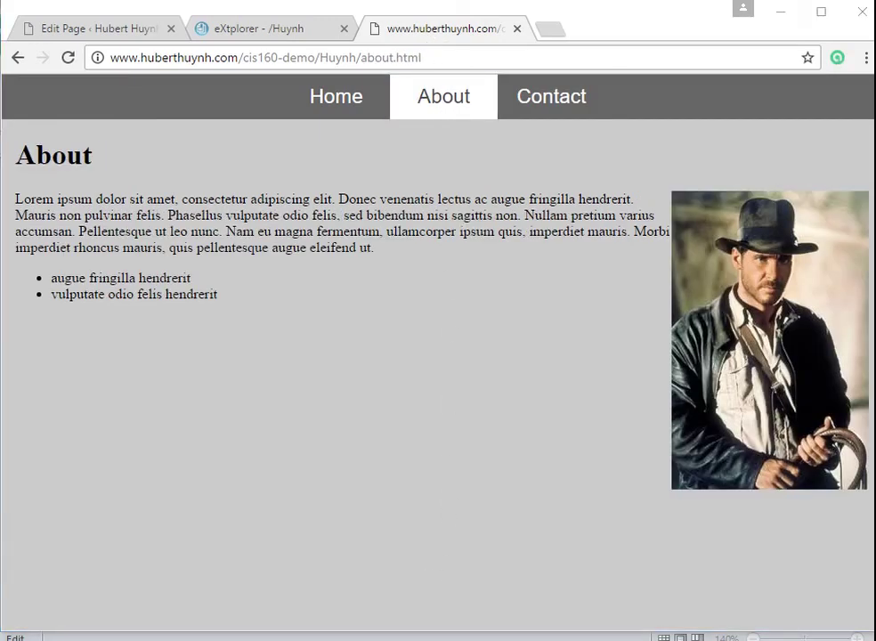
{"action": "key", "text": "alt+Tab"}
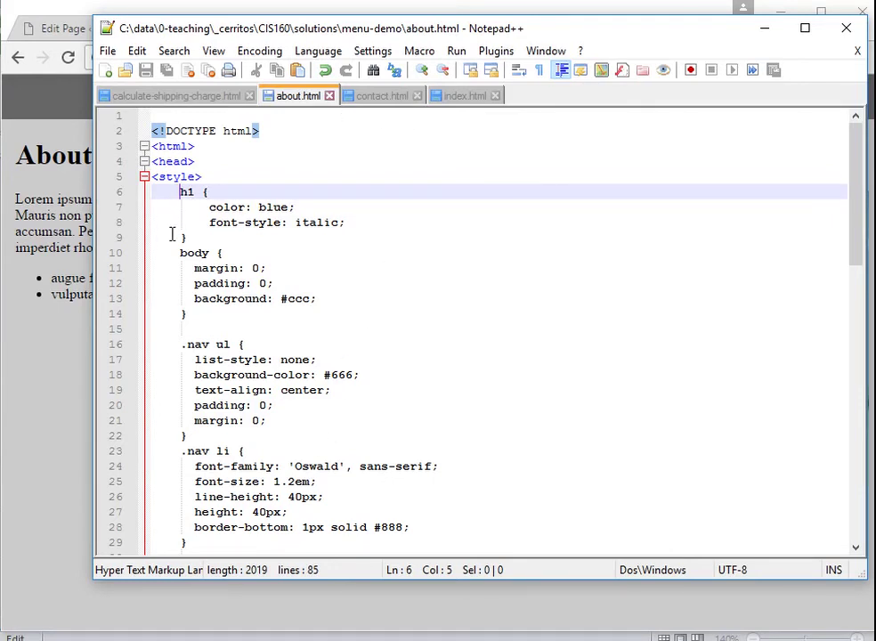
- Check the blue italic h1 style in about.html, then reload the live About page to see it
{"action": "left_click", "coordinate": [284, 178]}
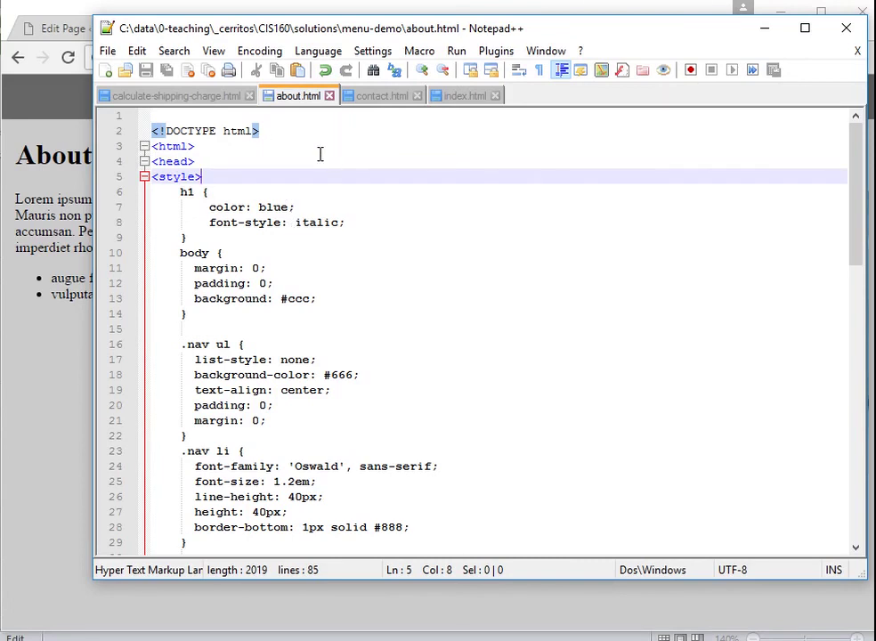
{"action": "left_click", "coordinate": [68, 423]}
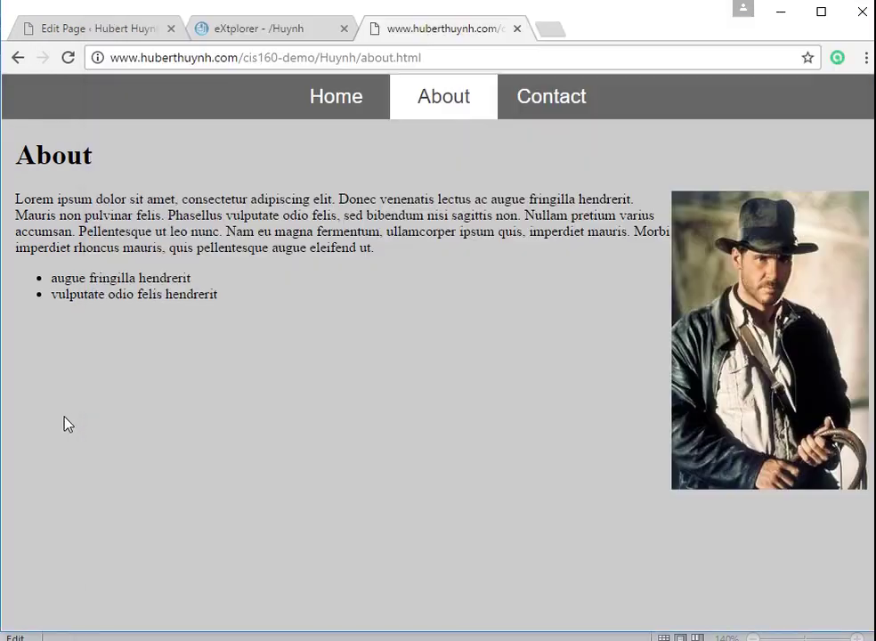
{"action": "left_click", "coordinate": [69, 57]}
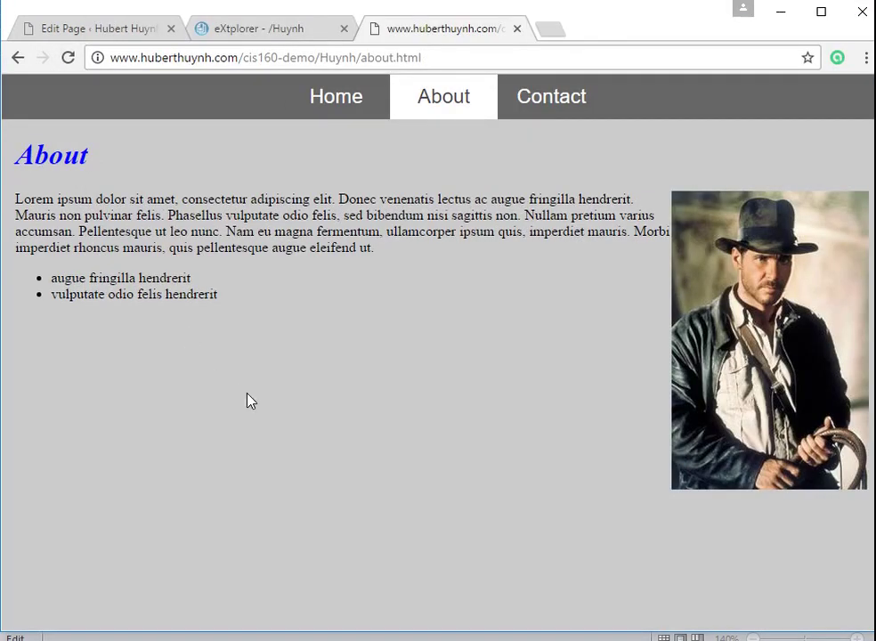
{"action": "left_click", "coordinate": [373, 637]}
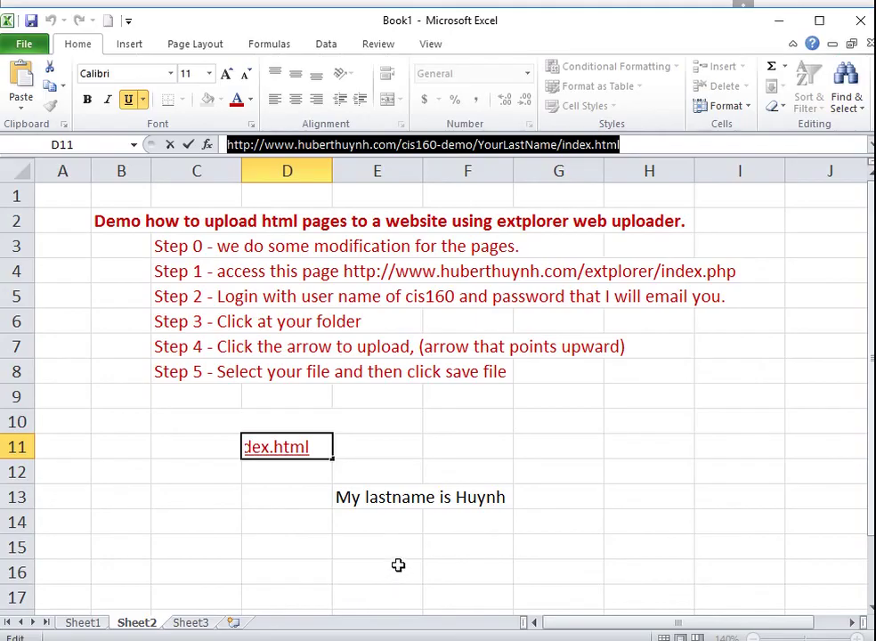
- Enter 'Thank you for watching' in C15 and give it a dark red font color
{"action": "left_click", "coordinate": [297, 514]}
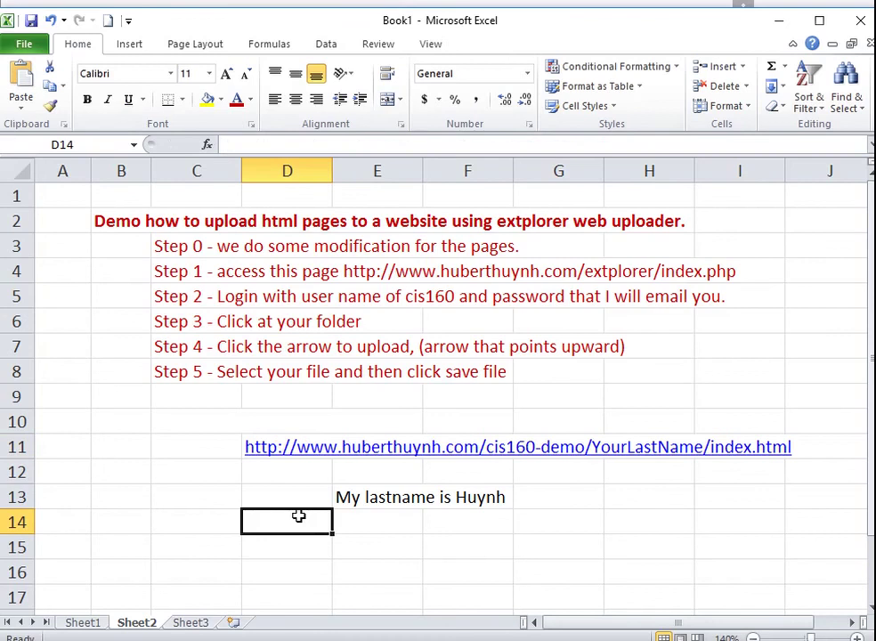
{"action": "left_click", "coordinate": [190, 554]}
{"action": "type", "text": "Thank "}
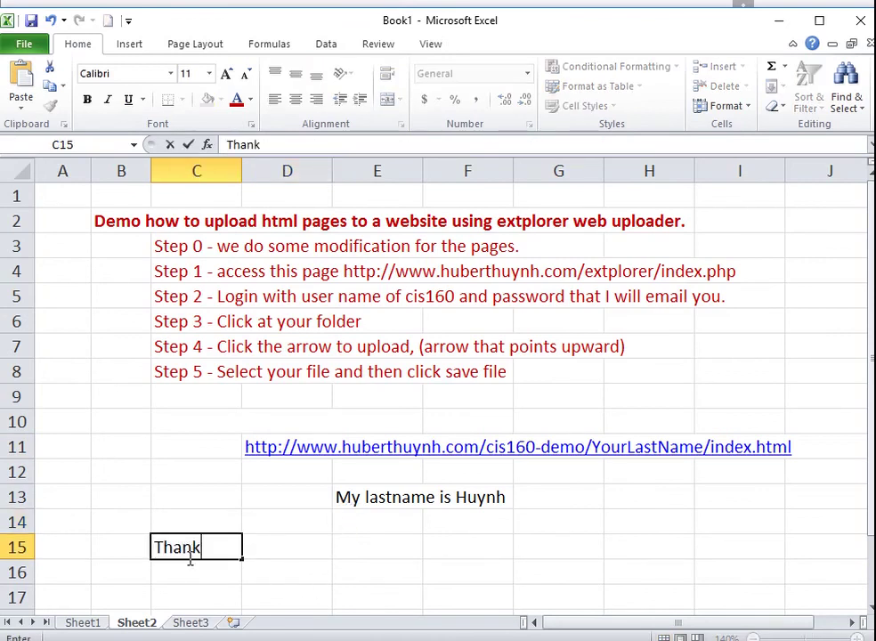
{"action": "type", "text": "you for w"}
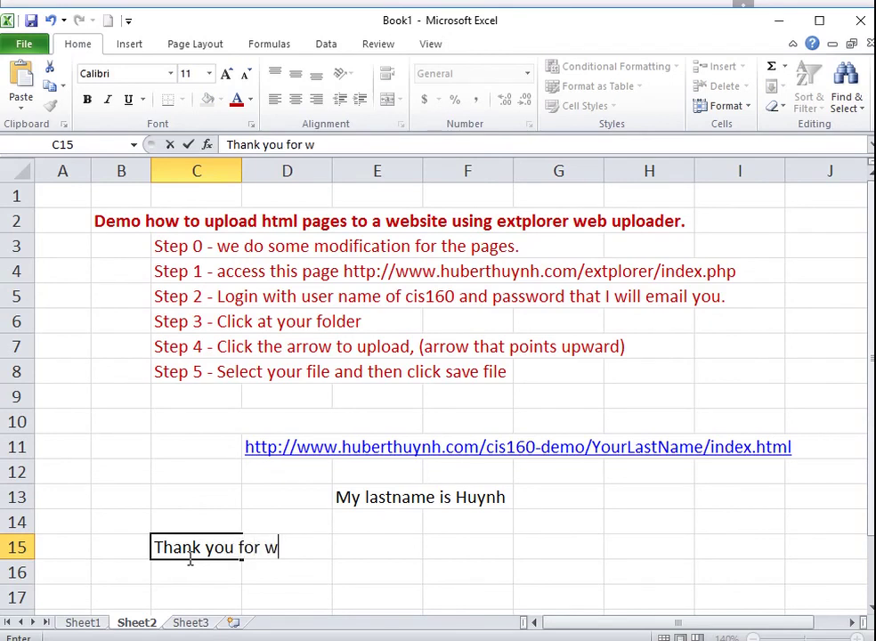
{"action": "type", "text": "atching"}
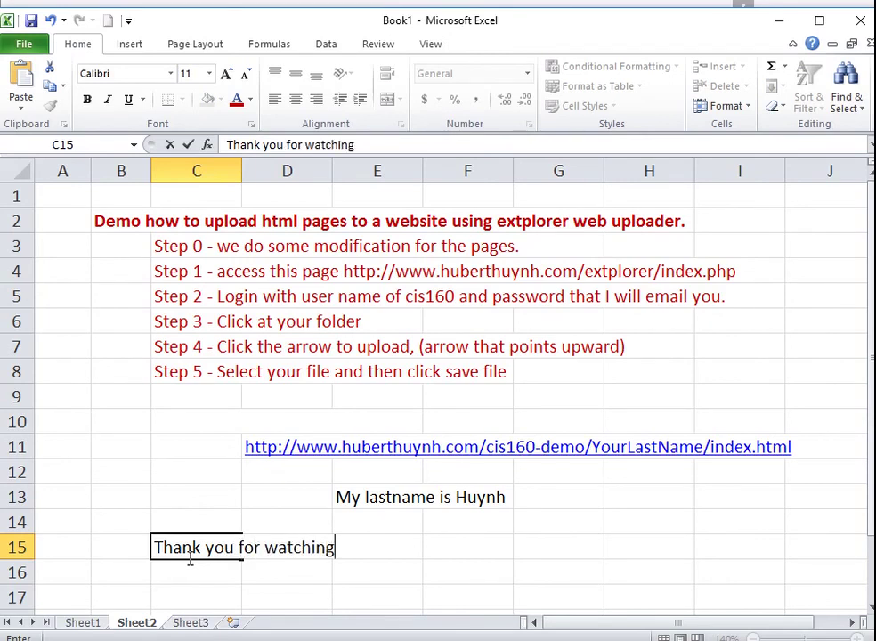
{"action": "left_click", "coordinate": [307, 594]}
{"action": "left_click", "coordinate": [182, 549]}
{"action": "left_click", "coordinate": [235, 99]}
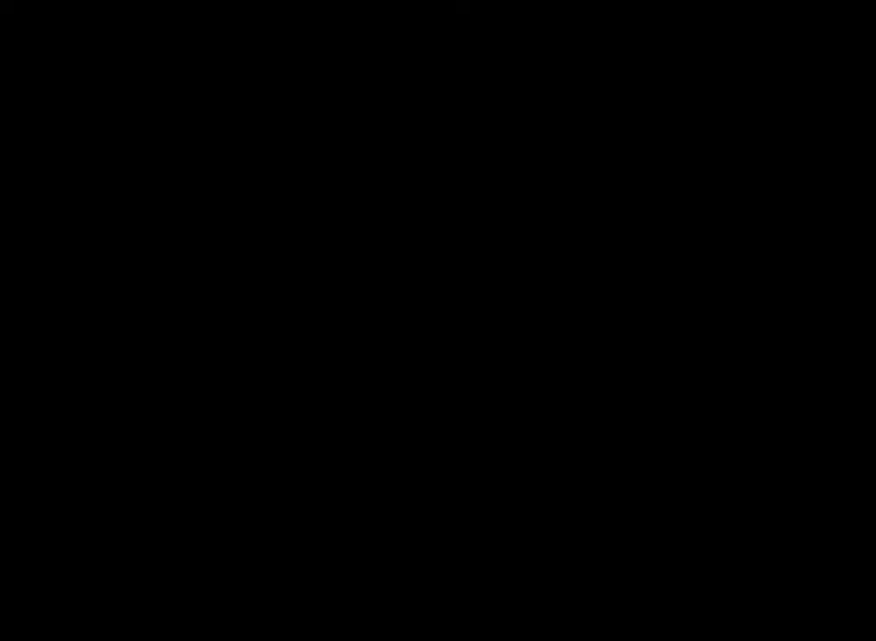